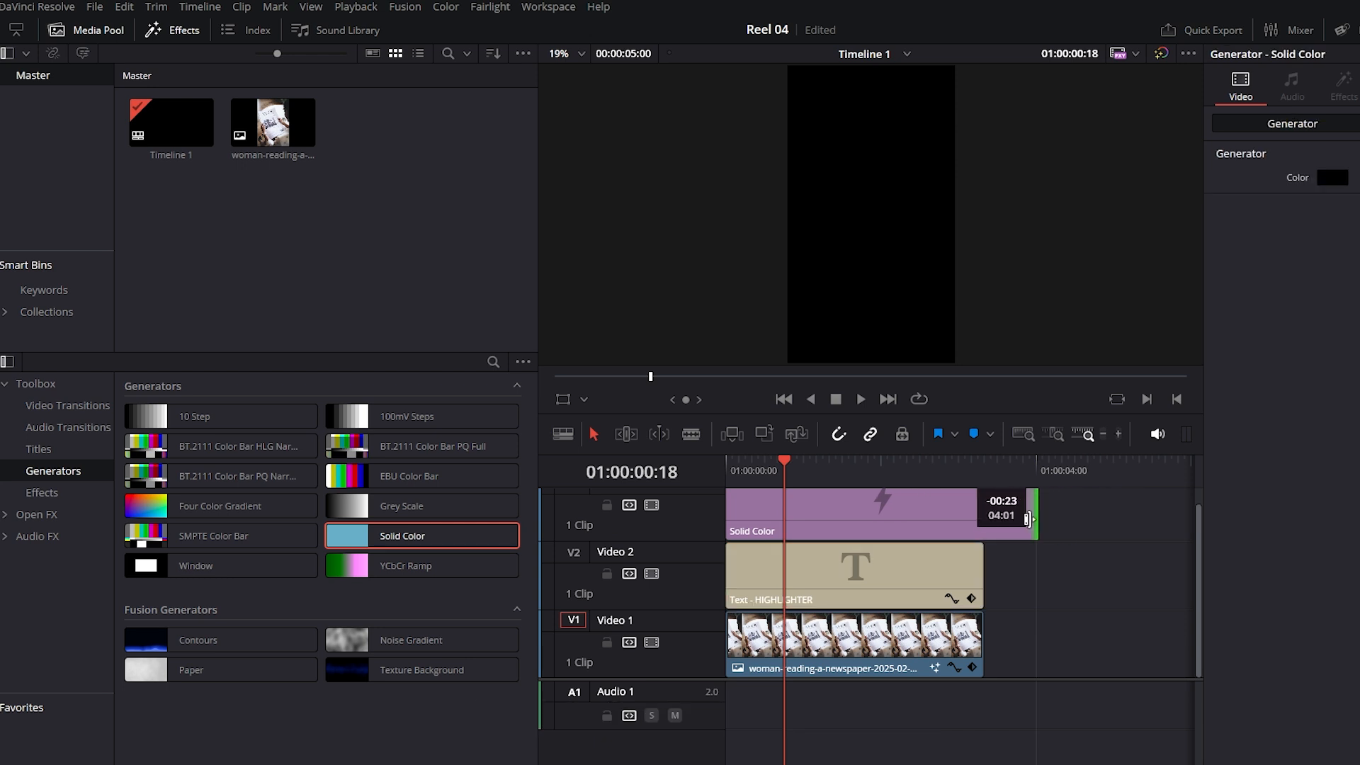
# Set the Solid Color generator clip on Video 3 to bright yellow, #ffff00
pyautogui.click(854, 524)
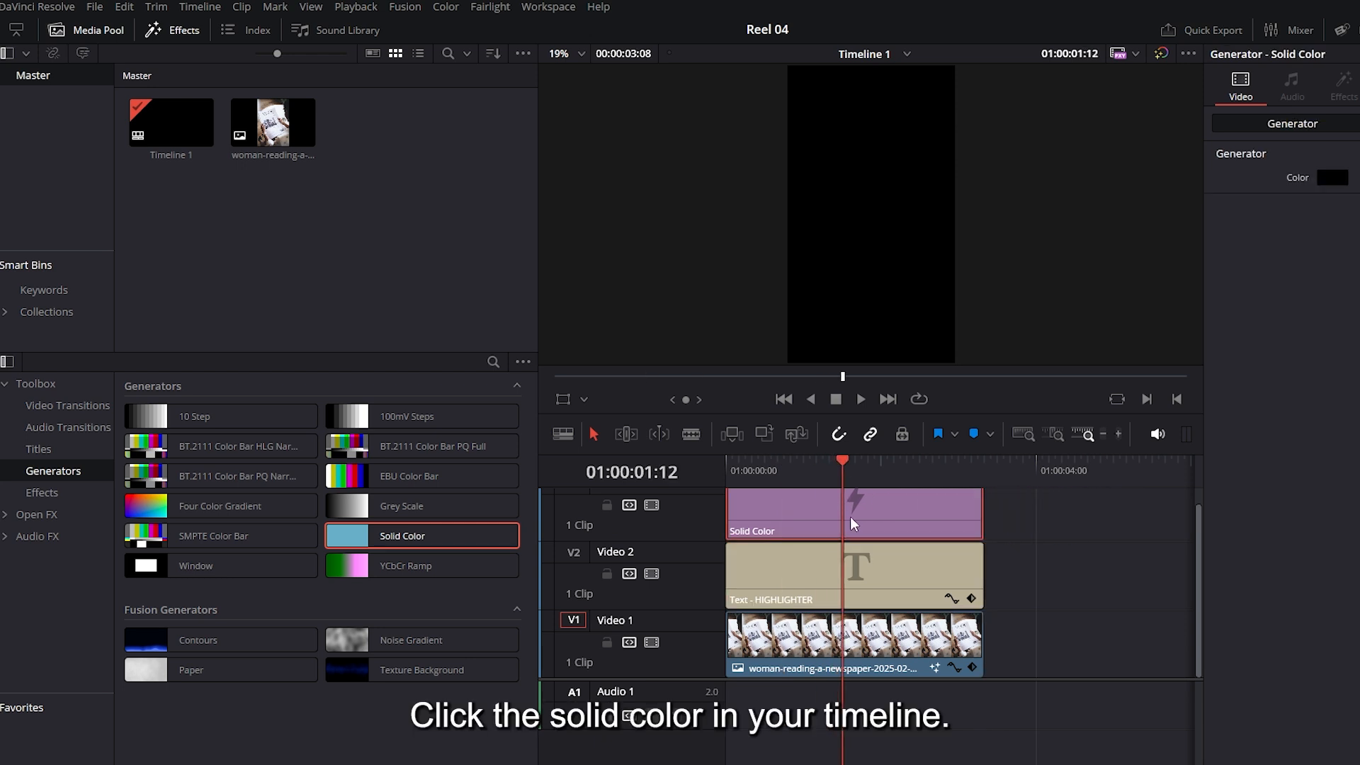
pyautogui.click(1332, 30)
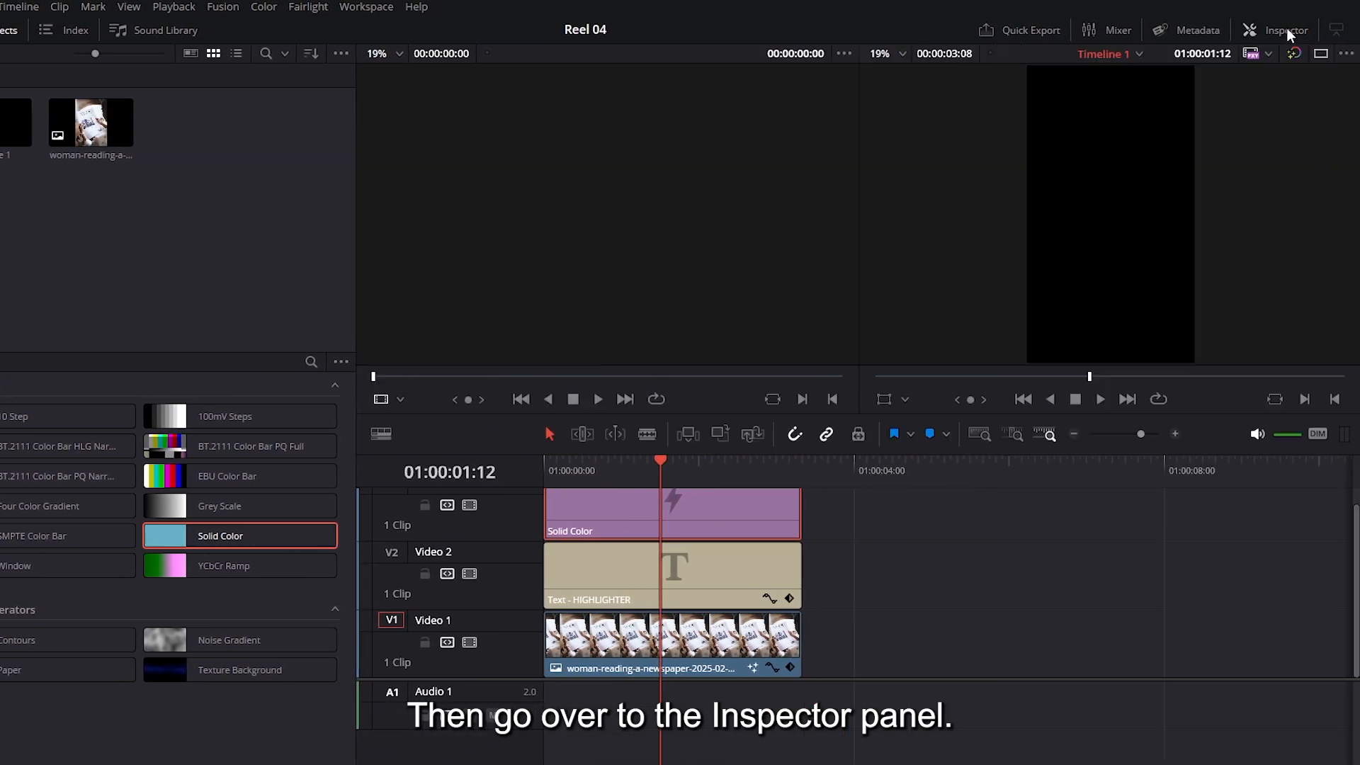
pyautogui.click(1332, 30)
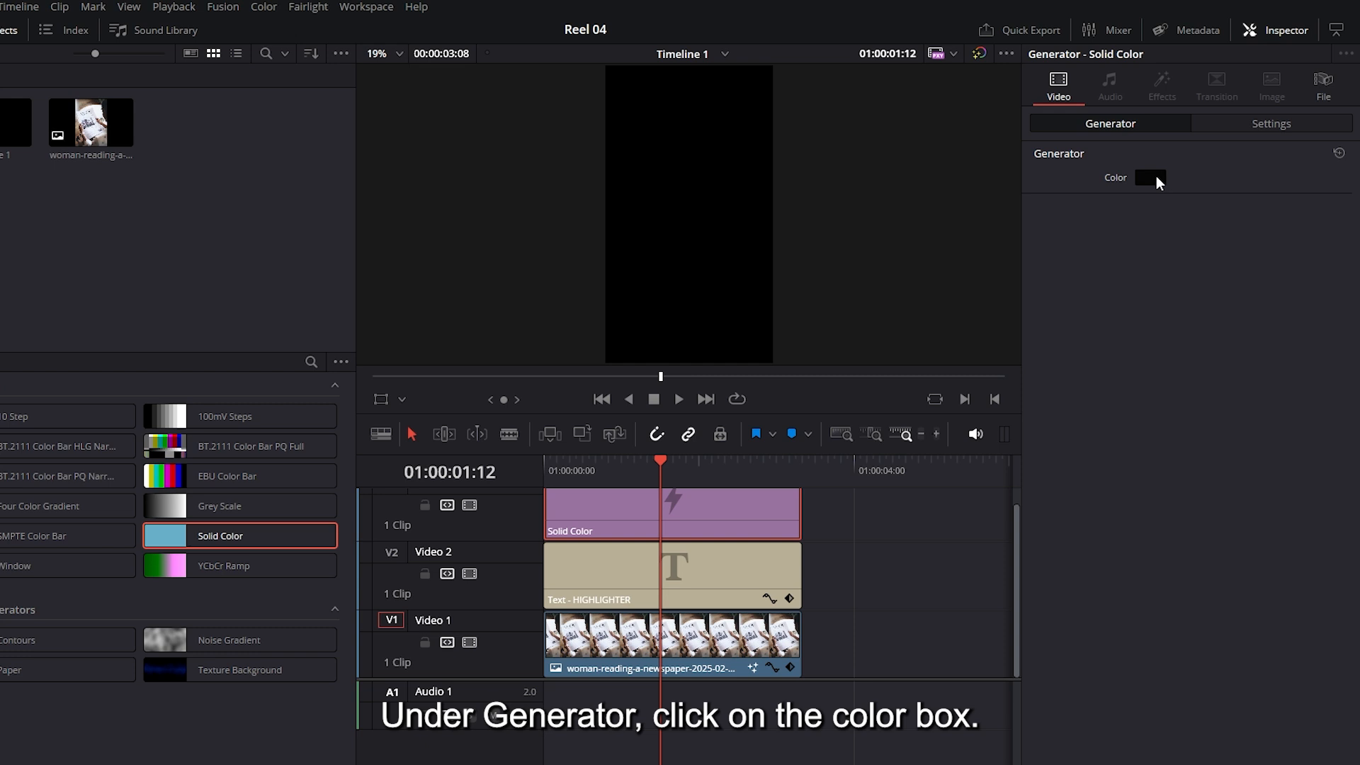
pyautogui.click(1156, 178)
pyautogui.click(536, 356)
pyautogui.click(535, 337)
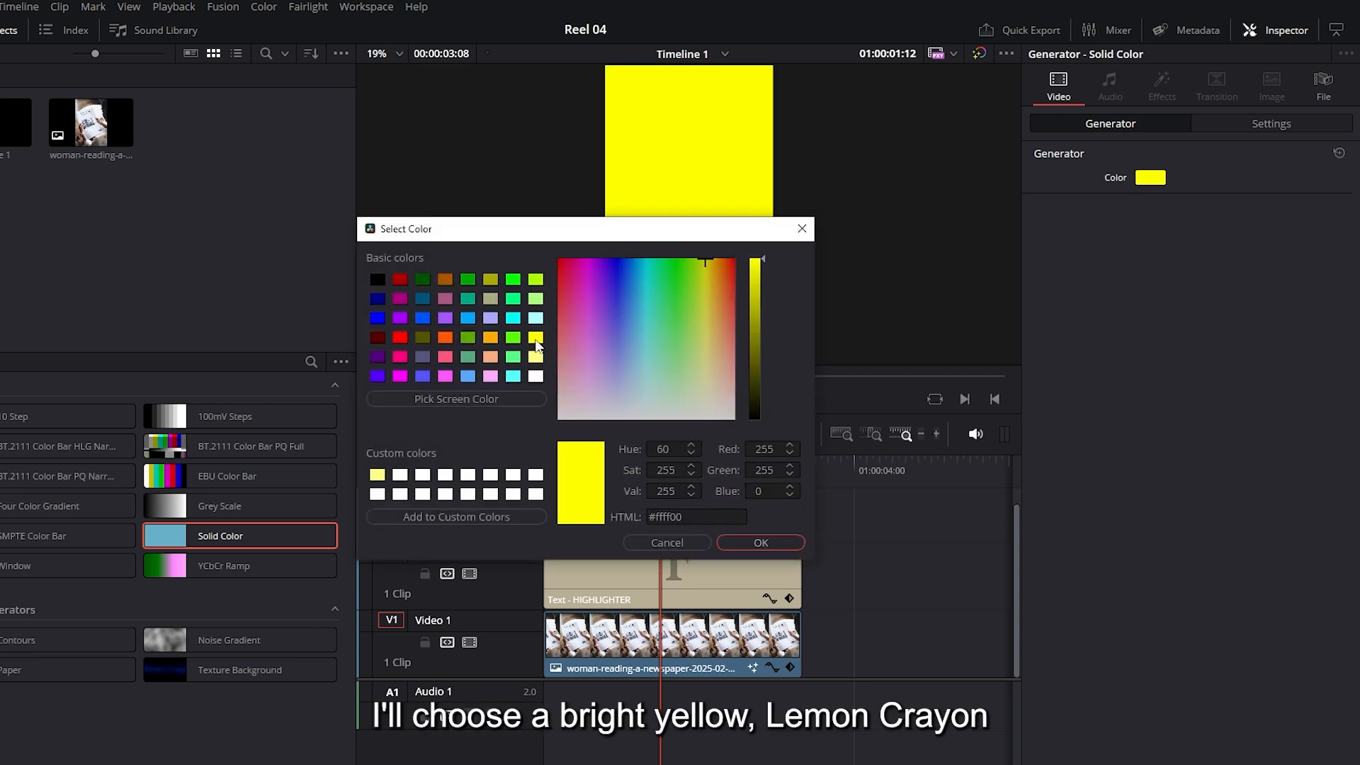
pyautogui.moveTo(759, 265)
pyautogui.mouseDown()
pyautogui.moveTo(754, 330)
pyautogui.moveTo(752, 244)
pyautogui.mouseUp()
pyautogui.click(760, 543)
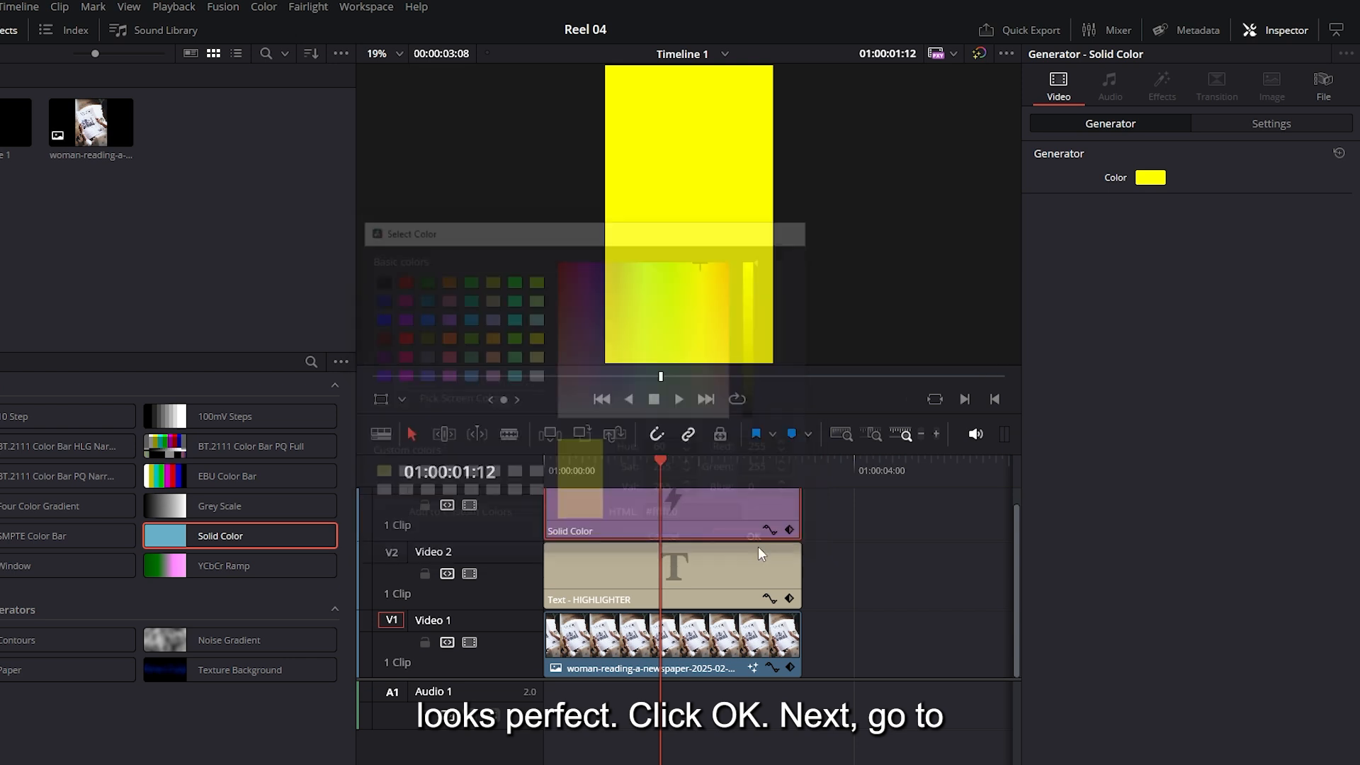
# Set the Solid Color clip's composite mode to Multiply
pyautogui.click(1259, 123)
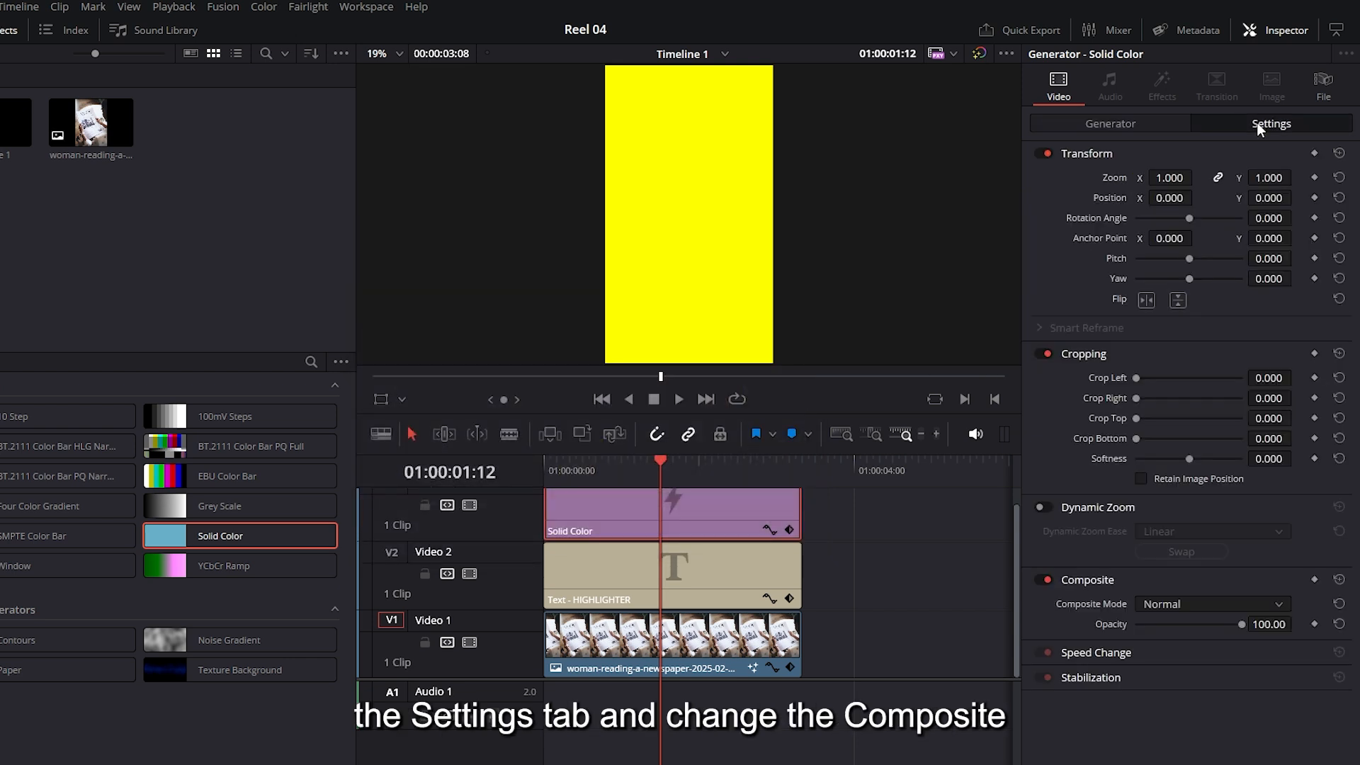
pyautogui.click(1167, 606)
pyautogui.scroll(-5, 1196, 647)
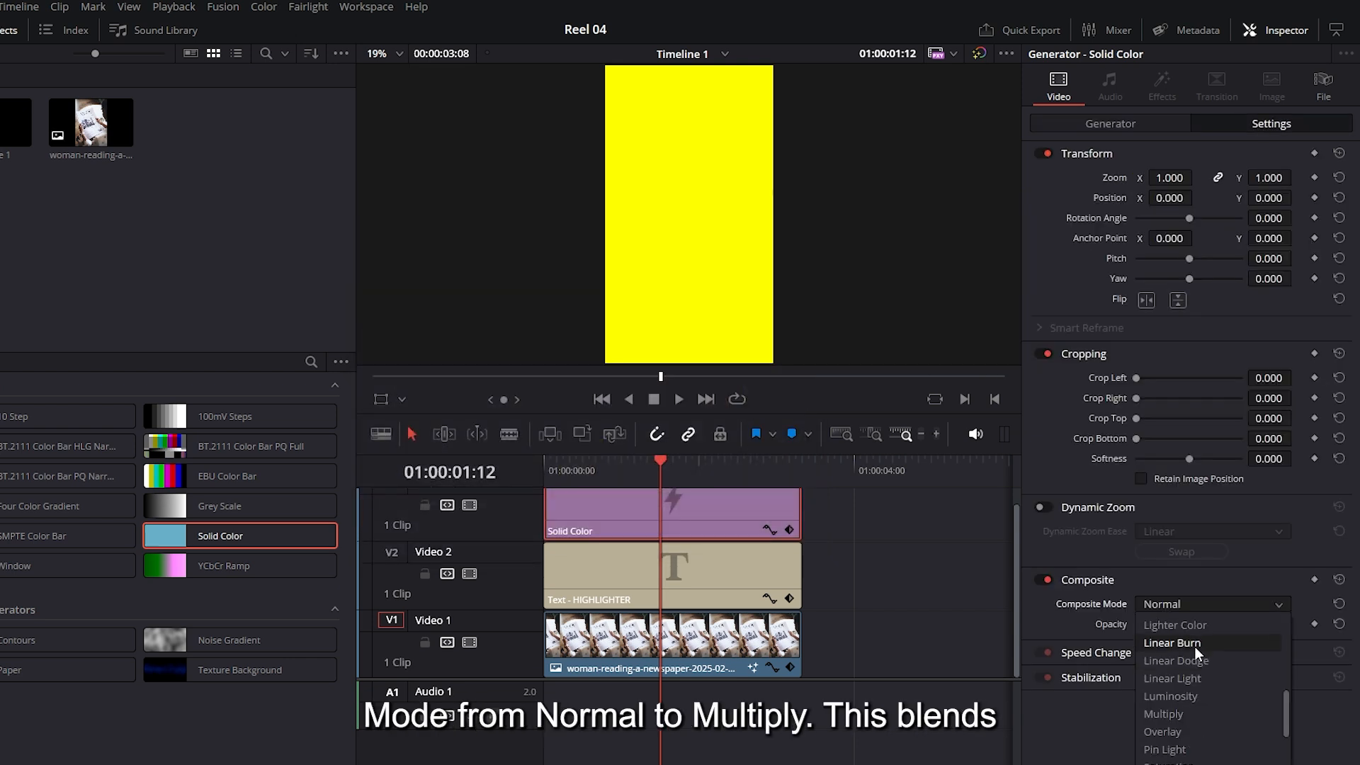
pyautogui.click(1187, 714)
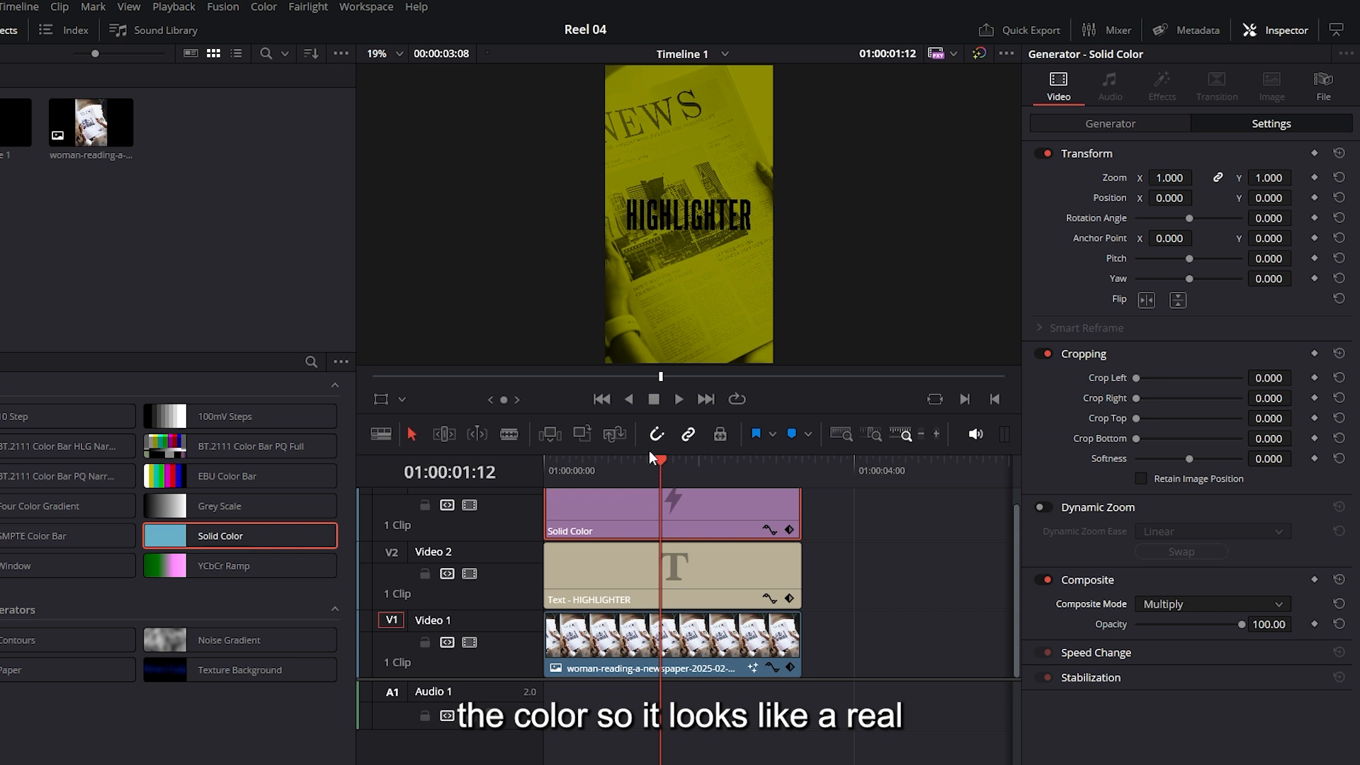
# Crop the Solid Color clip around the HIGHLIGHTER text: left and right 99.360, top and bottom 777.600
pyautogui.moveTo(640, 453); pyautogui.dragTo(638, 400)
pyautogui.moveTo(517, 649); pyautogui.dragTo(518, 730)
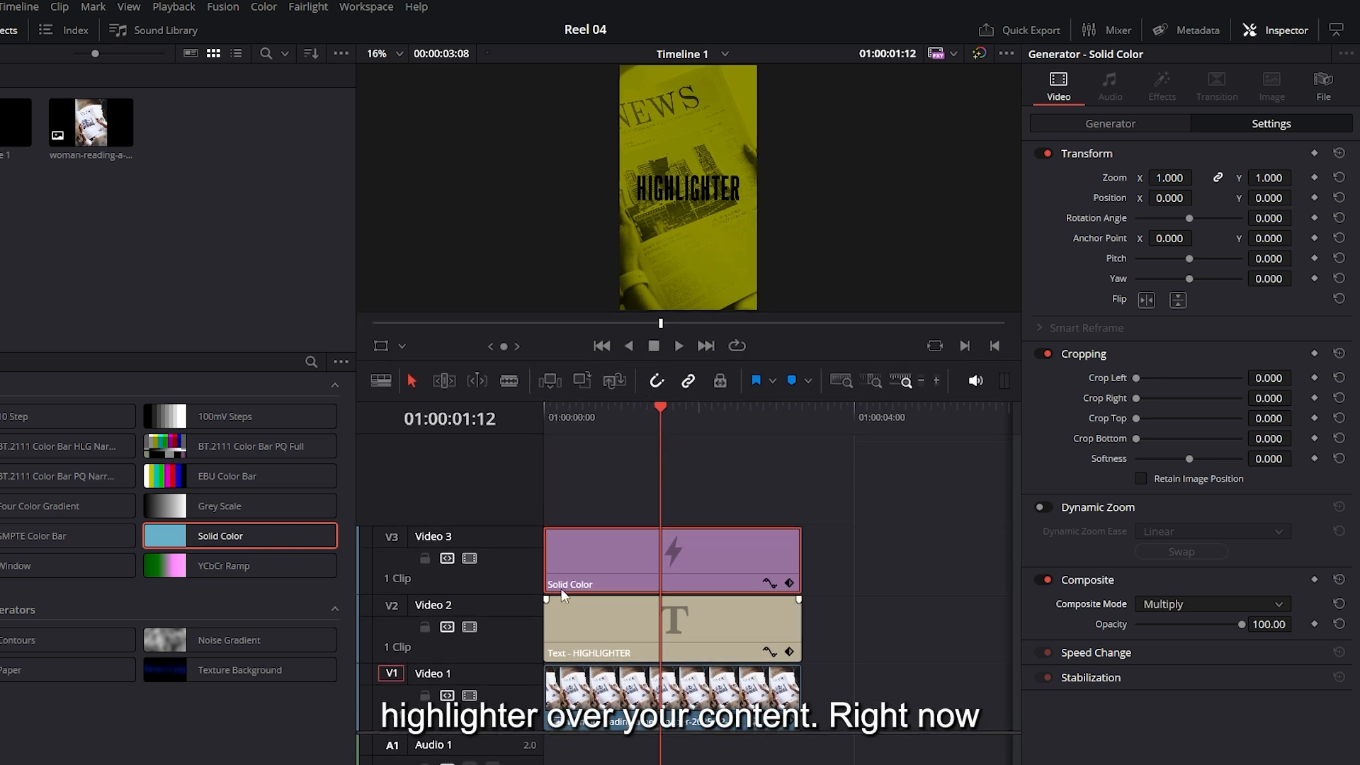
pyautogui.moveTo(535, 401); pyautogui.dragTo(656, 470)
pyautogui.moveTo(655, 475)
pyautogui.mouseDown()
pyautogui.moveTo(627, 478)
pyautogui.moveTo(644, 480)
pyautogui.mouseUp()
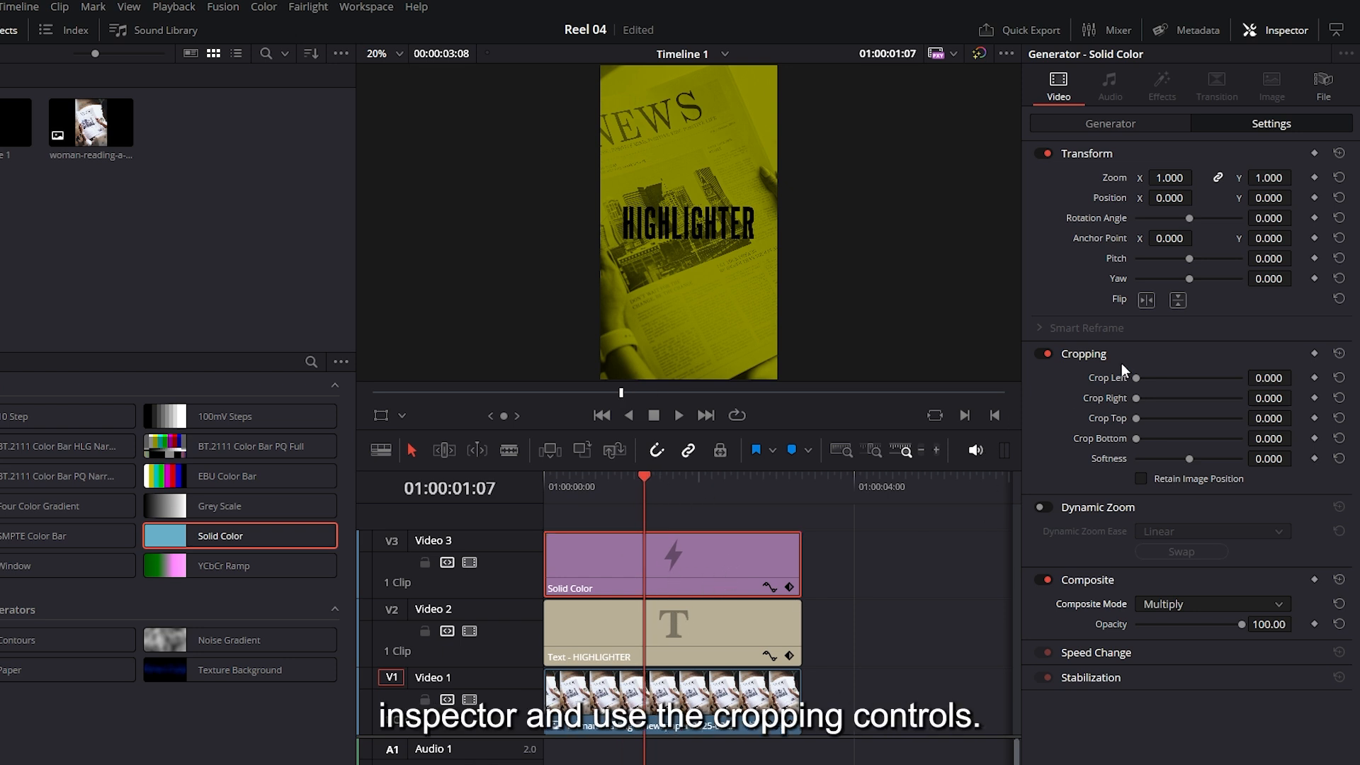
pyautogui.moveTo(1145, 417); pyautogui.dragTo(1179, 436)
pyautogui.click(1269, 438)
pyautogui.write('777')
pyautogui.moveTo(1139, 376); pyautogui.dragTo(1145, 379)
pyautogui.click(1270, 398)
pyautogui.write('99')
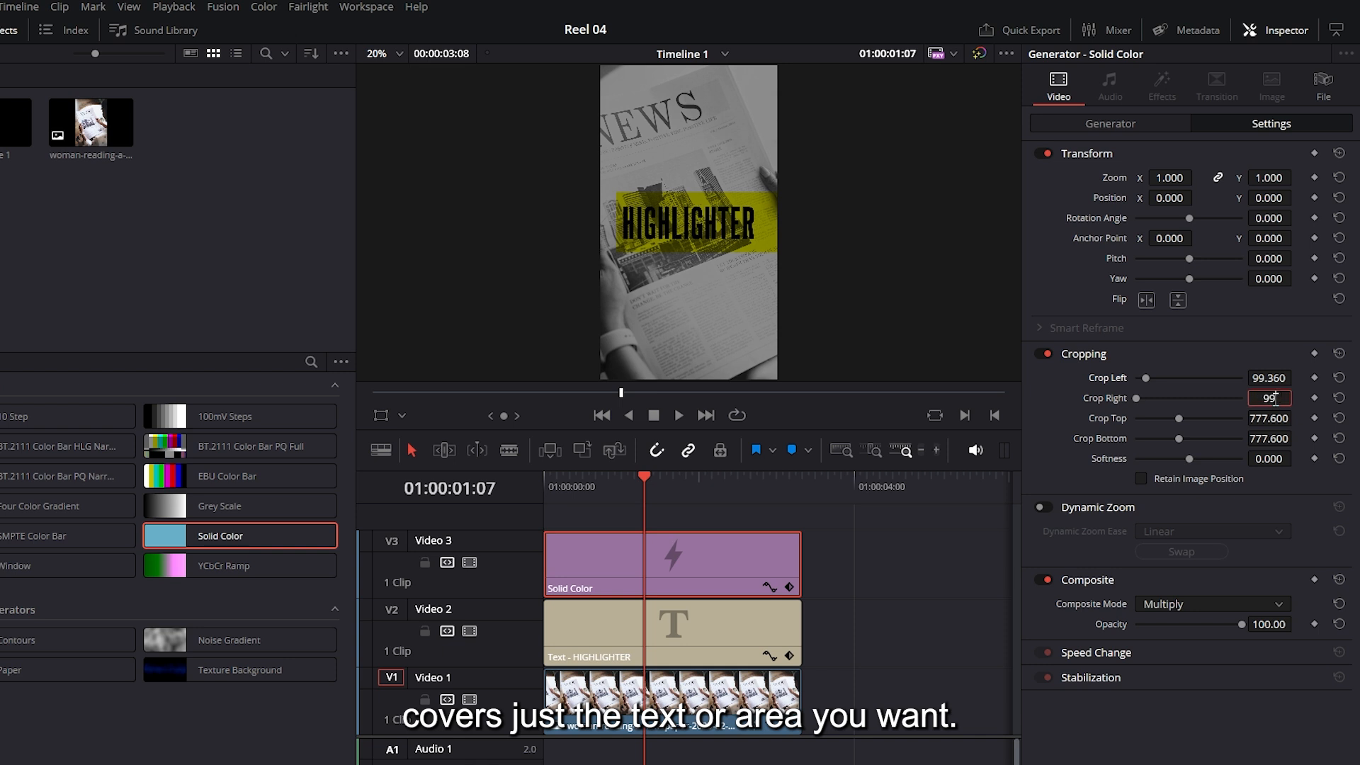
pyautogui.write('.360')
pyautogui.press('Return')
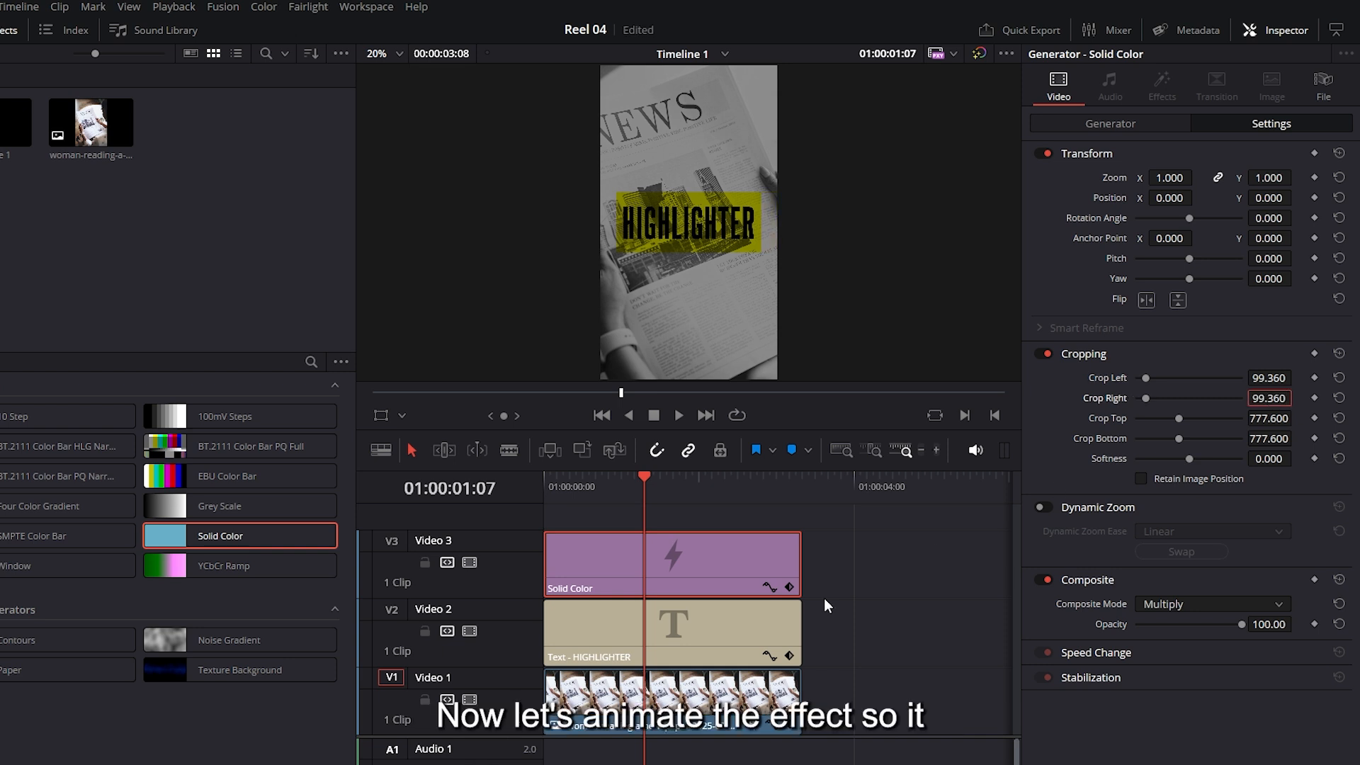
# Keyframe Crop Right at 01:00:01:11, set it to 980.640 at the clip's start, and play the highlight animation
pyautogui.click(662, 515)
pyautogui.moveTo(647, 476); pyautogui.dragTo(675, 474)
pyautogui.click(1315, 398)
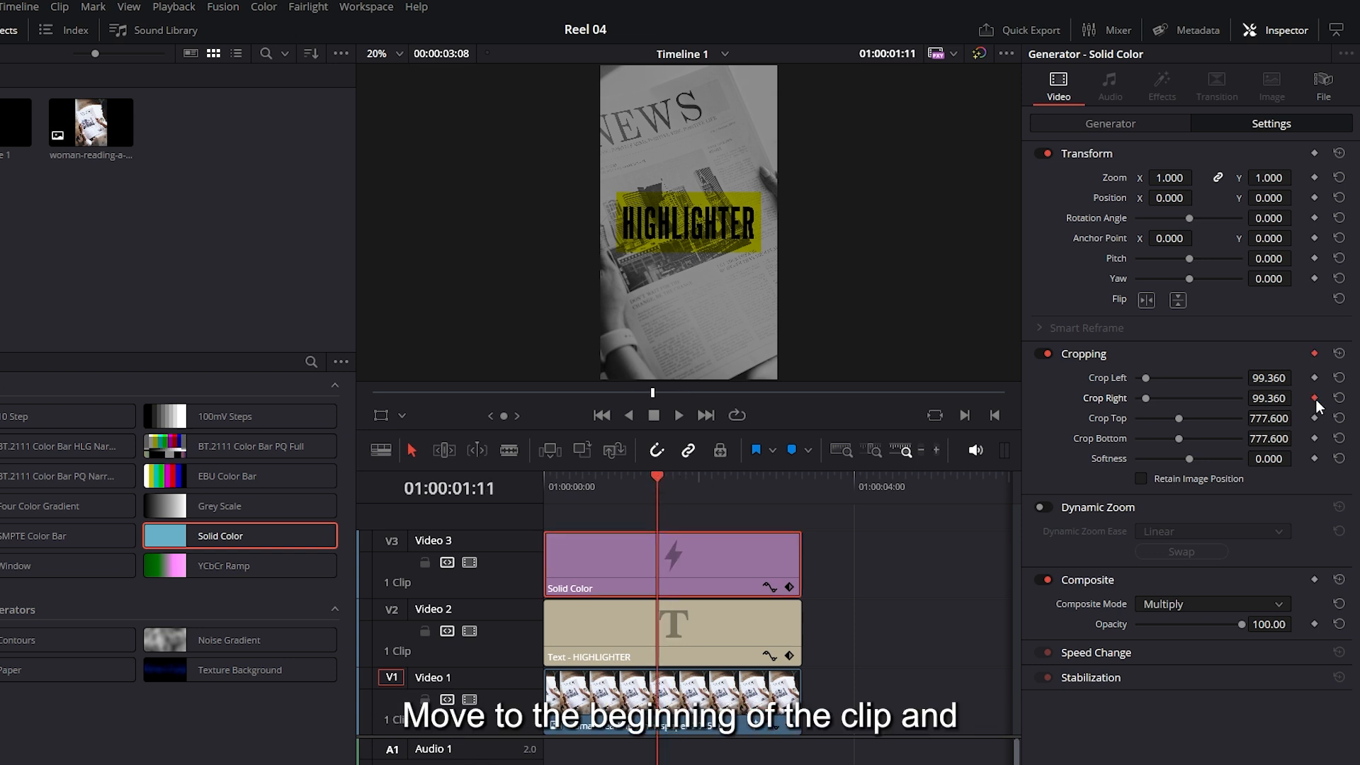
pyautogui.press('Home')
pyautogui.moveTo(1146, 399); pyautogui.dragTo(1231, 397)
pyautogui.moveTo(570, 494)
pyautogui.mouseDown()
pyautogui.moveTo(667, 488)
pyautogui.moveTo(555, 516)
pyautogui.mouseUp()
pyautogui.press('space')
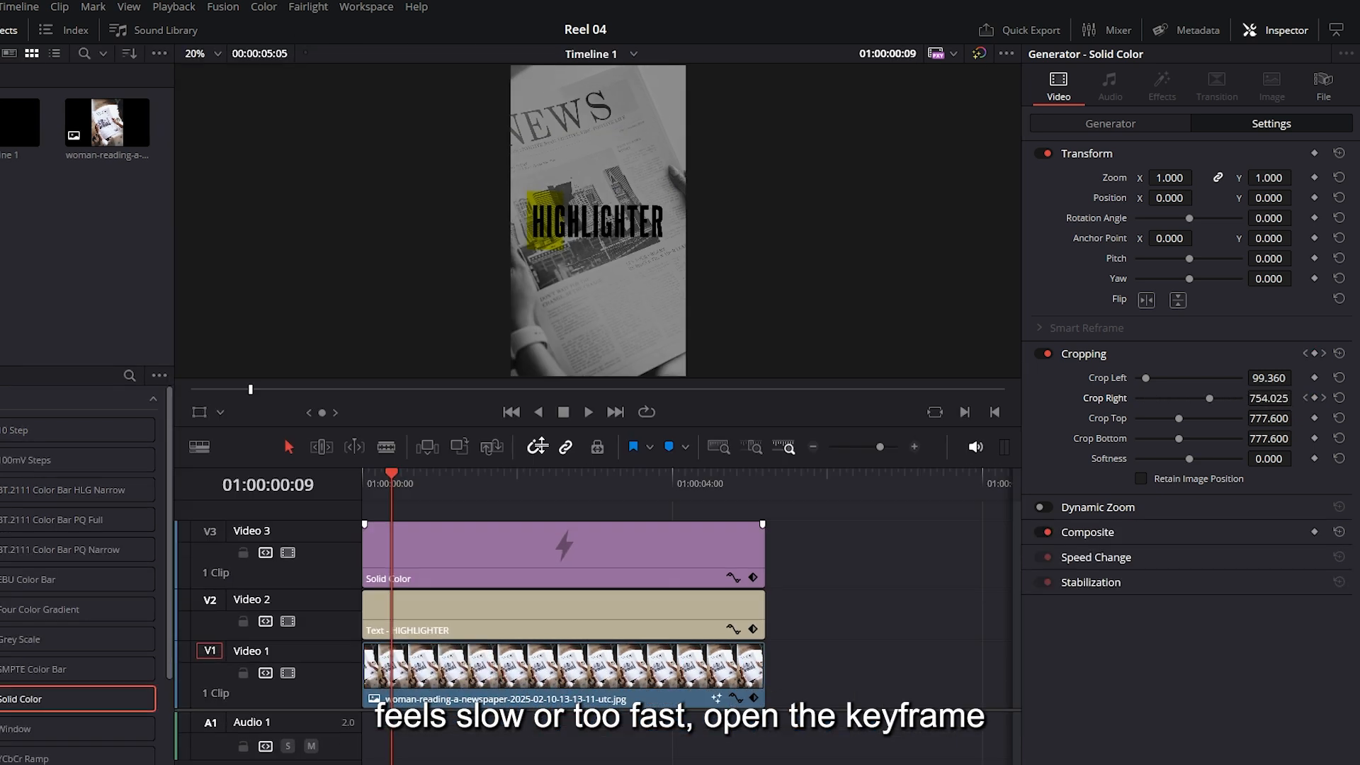
# Show the Solid Color clip's Cropping keyframes, move the end keyframe closer to the start, and play the faster swipe
pyautogui.click(754, 541)
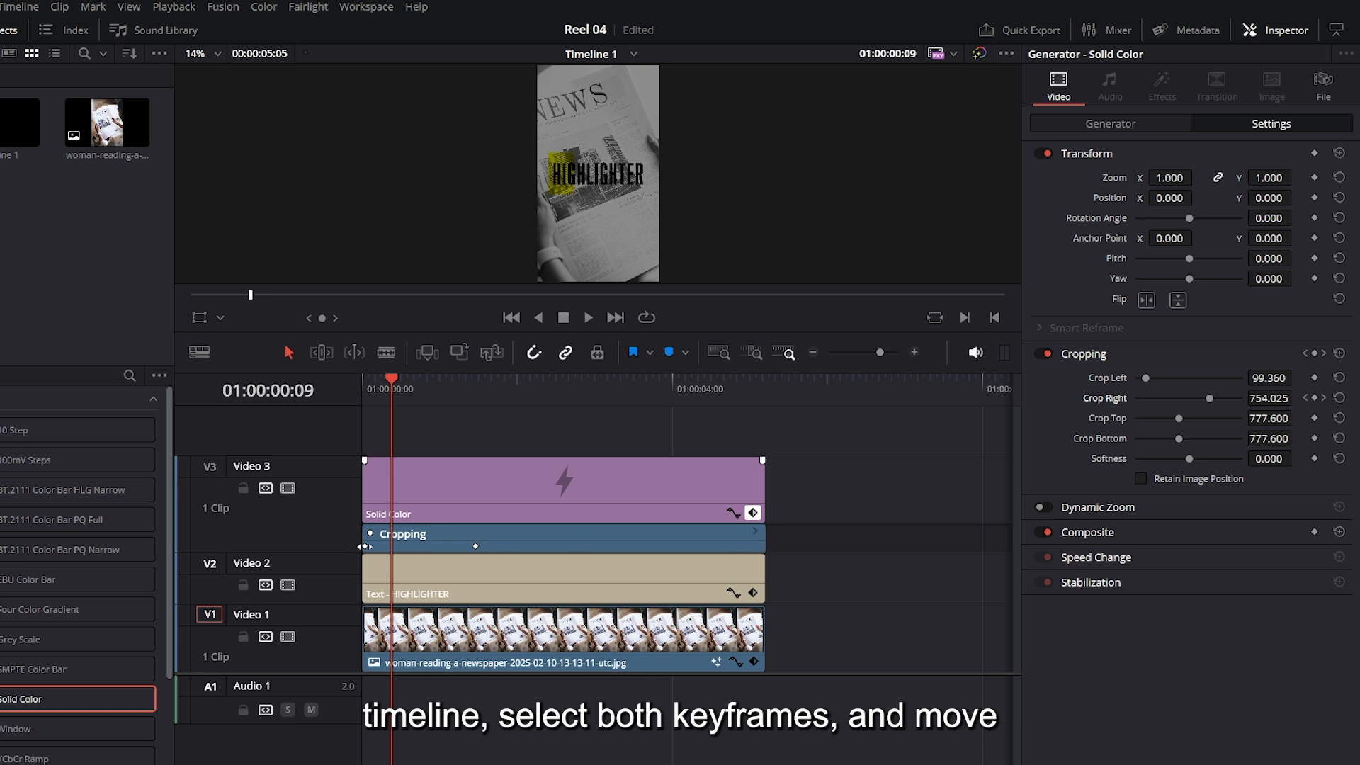
pyautogui.moveTo(475, 546); pyautogui.dragTo(415, 546)
pyautogui.press('Home')
pyautogui.press('space')
pyautogui.press('space')
pyautogui.press('Home')
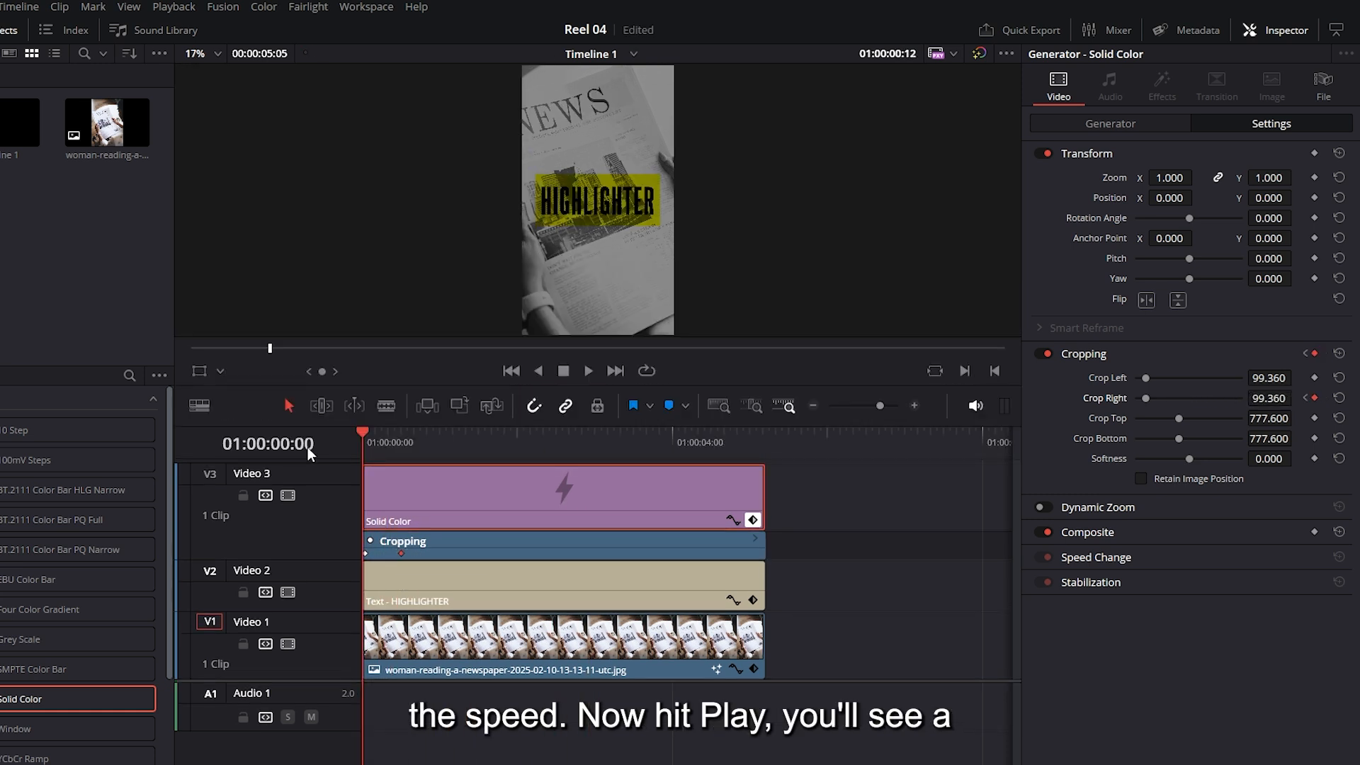
pyautogui.press('space')
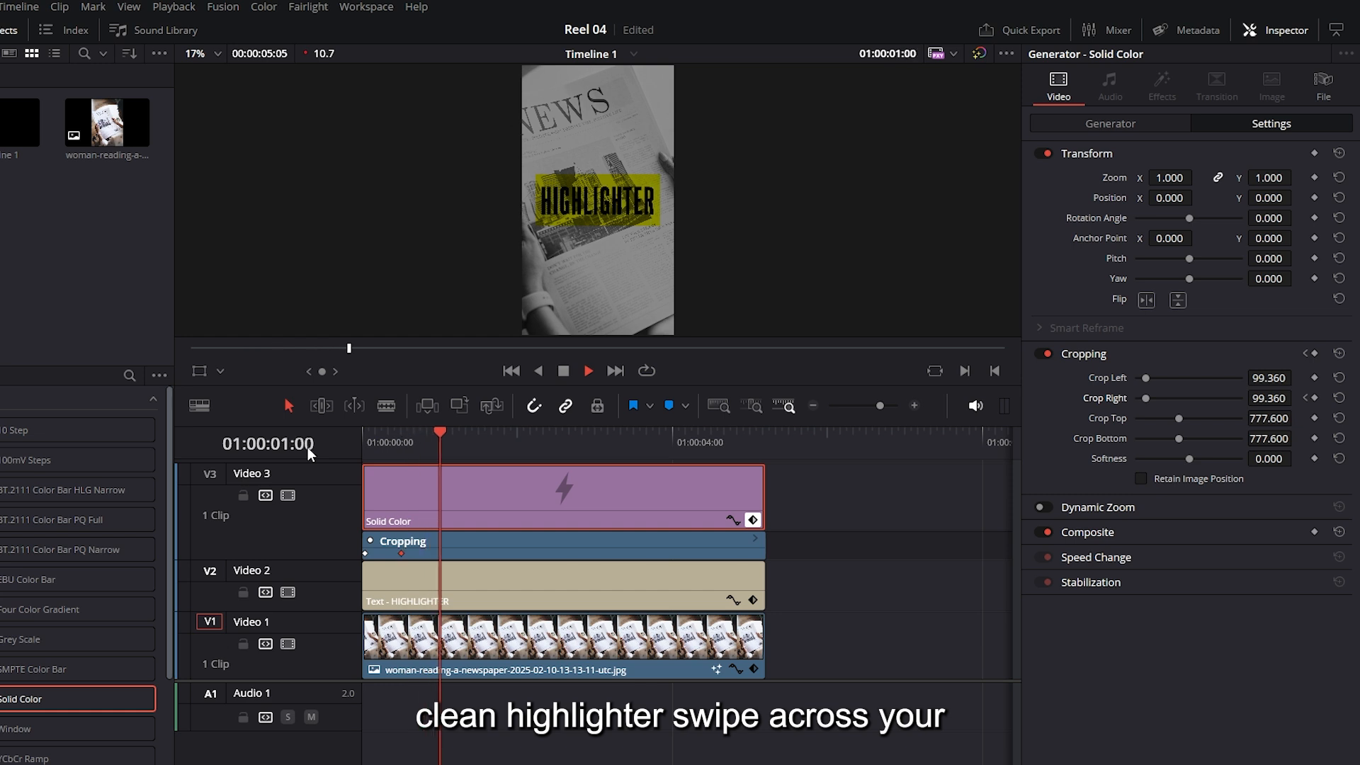
pyautogui.press('Home')
pyautogui.press('space')
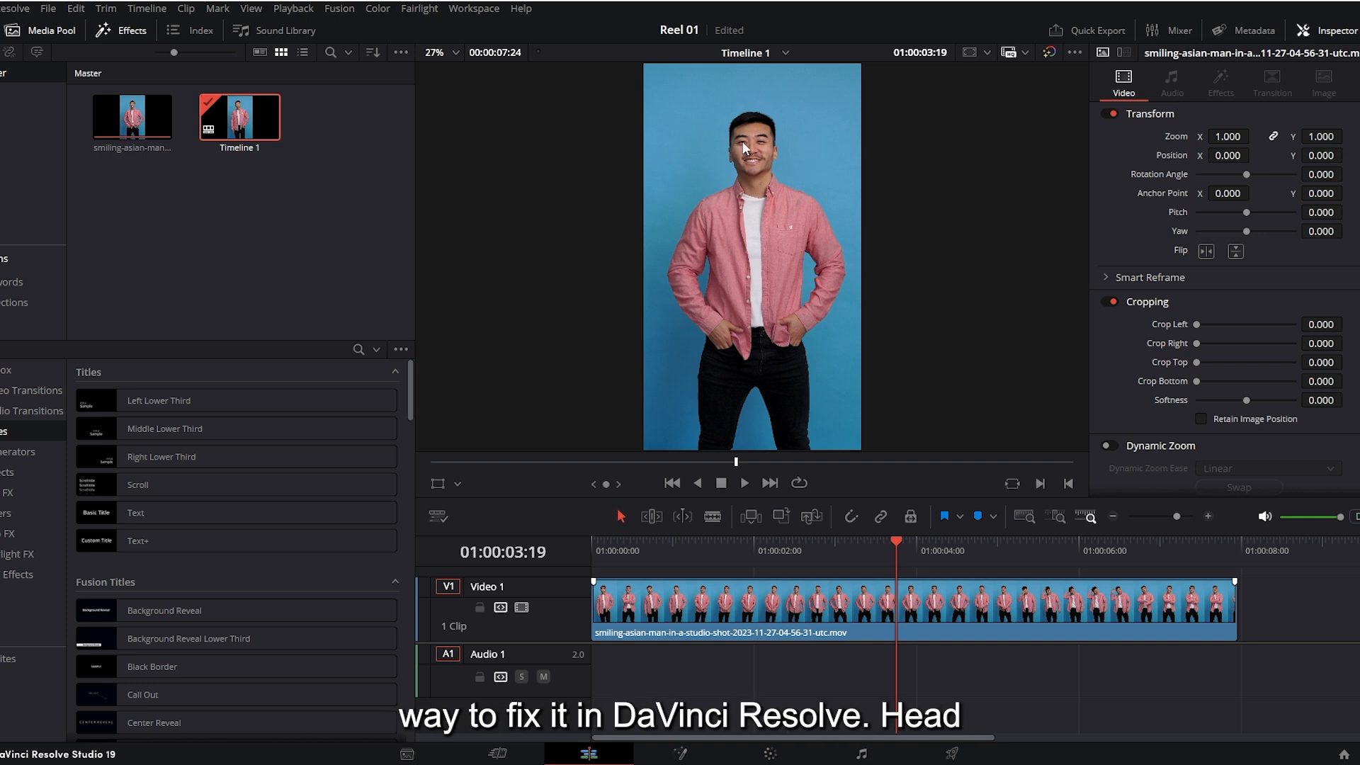
# Switch to the Color page for the studio shot of the man in the pink shirt
pyautogui.click(772, 755)
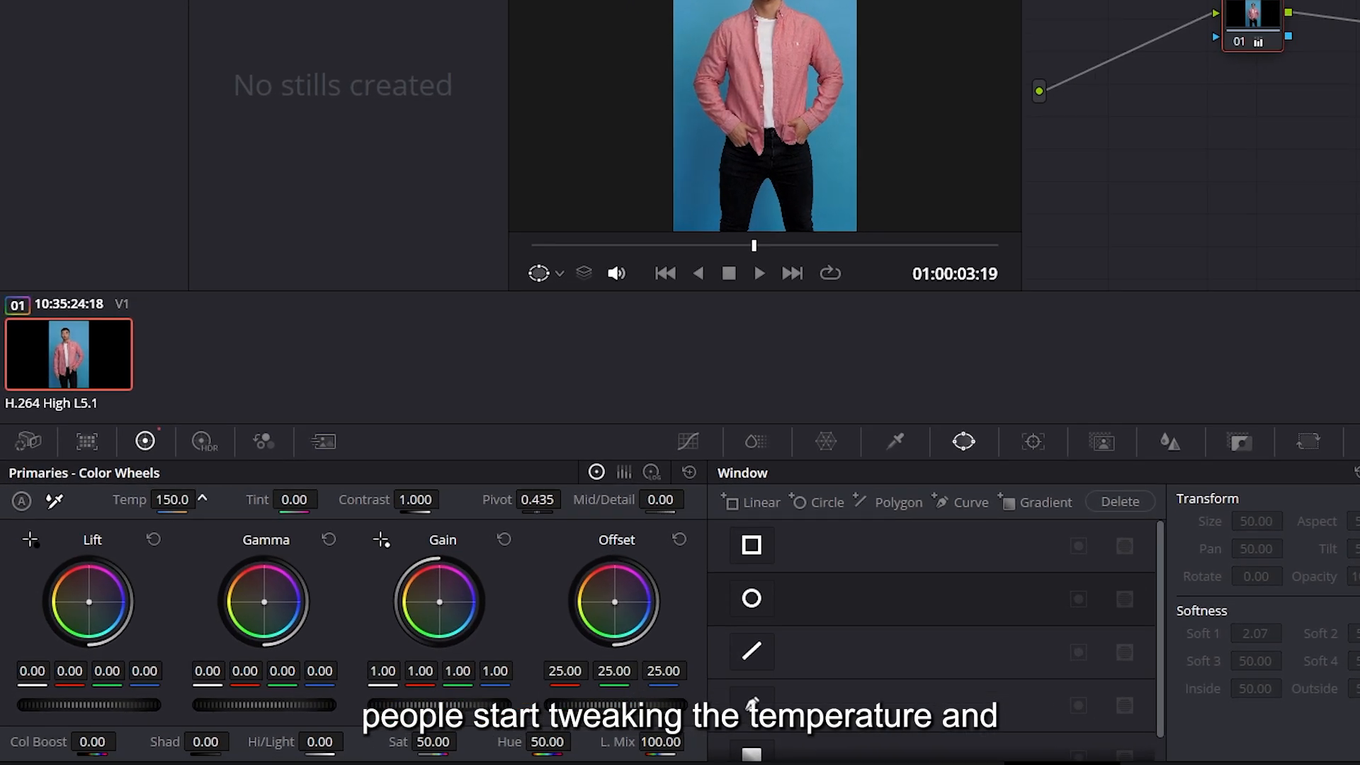
# Try balancing the shot with a temperature of 70.0 and a tint of 11.00, and undo these adjustments
pyautogui.moveTo(173, 499); pyautogui.dragTo(181, 499)
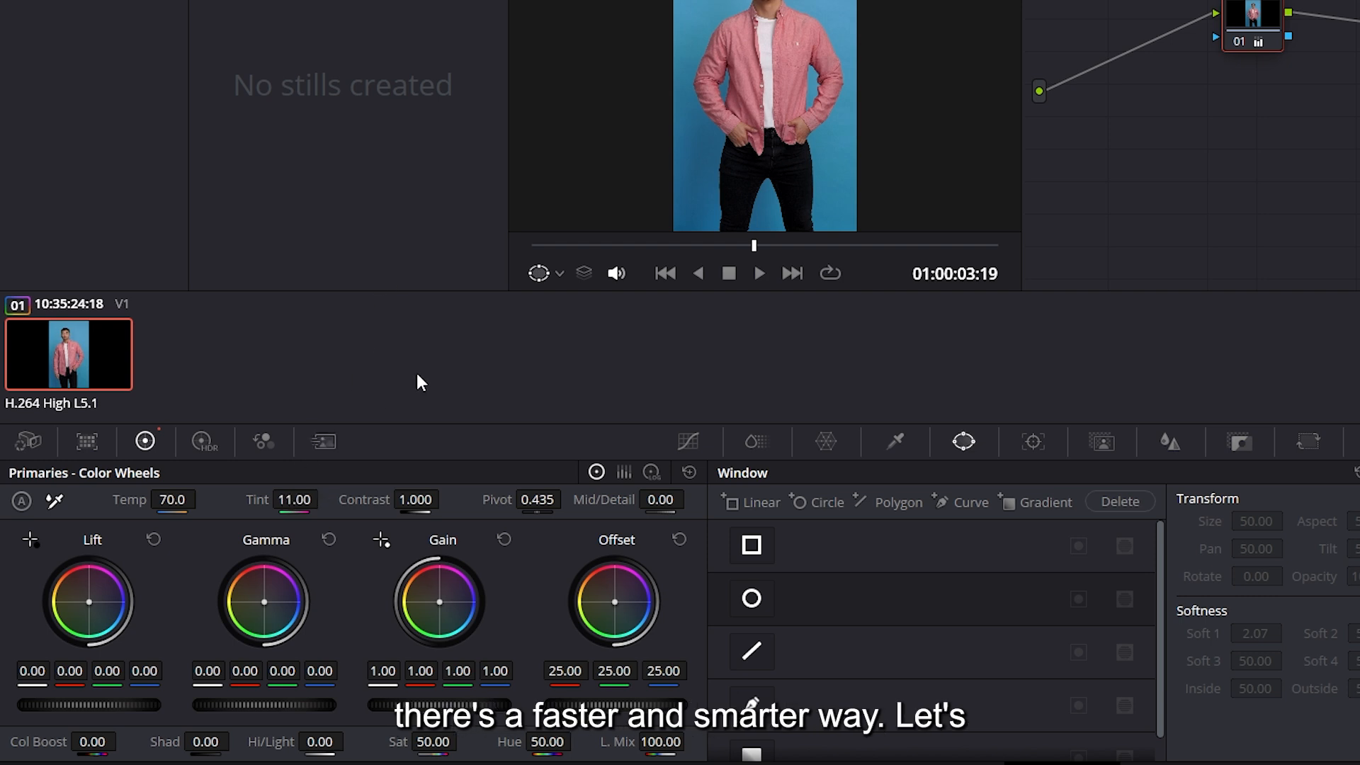
pyautogui.hotkey('ctrl', 'z')
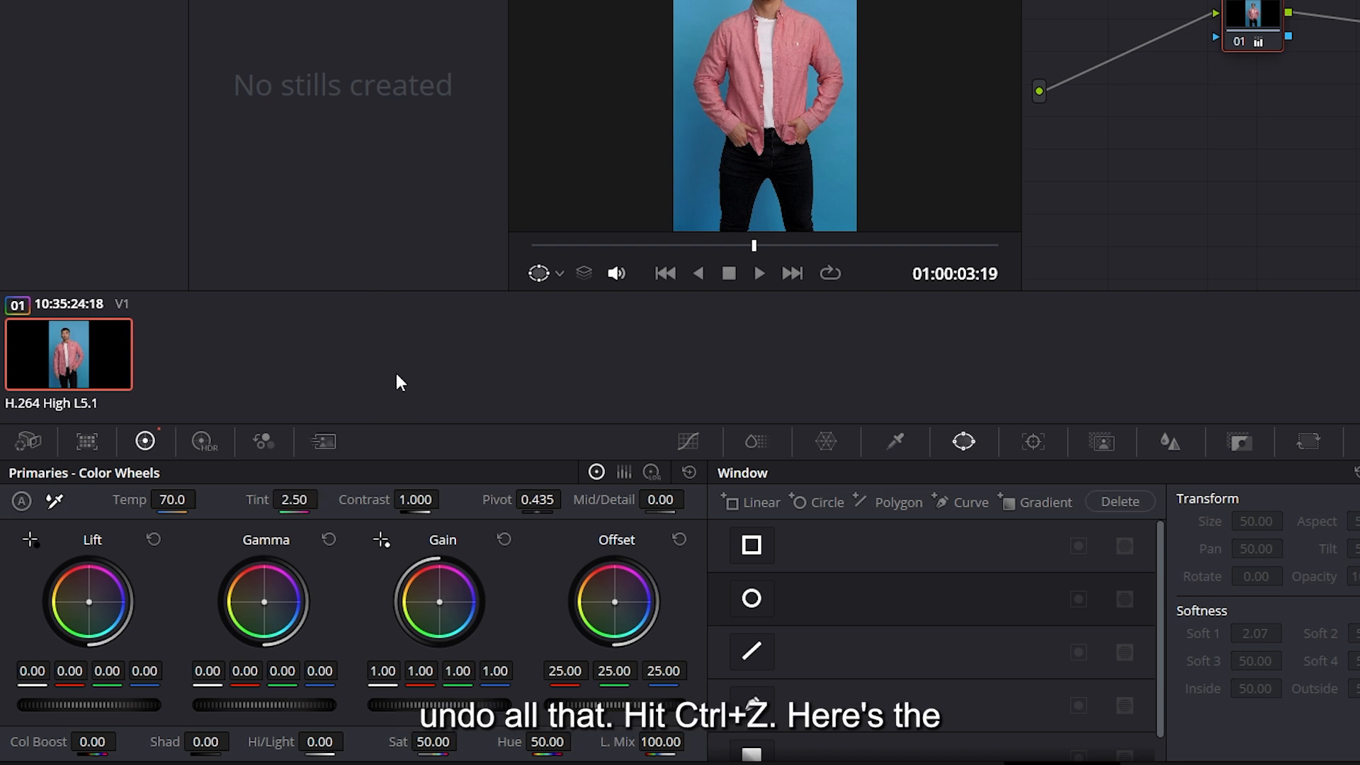
pyautogui.hotkey('ctrl', 'z')
pyautogui.hotkey('ctrl', 'z')
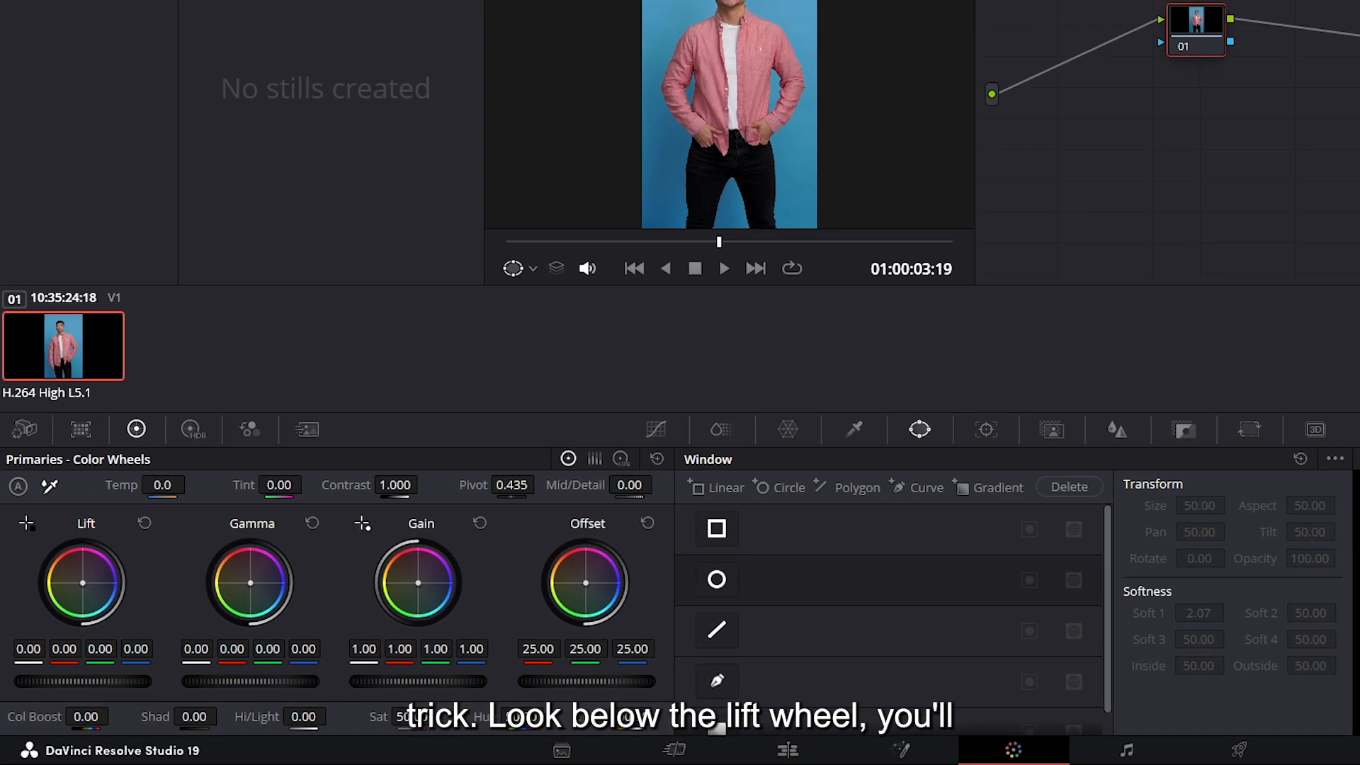
# White-balance the shot by picking the black point on the dark trousers and the white point on the white T-shirt
pyautogui.click(26, 523)
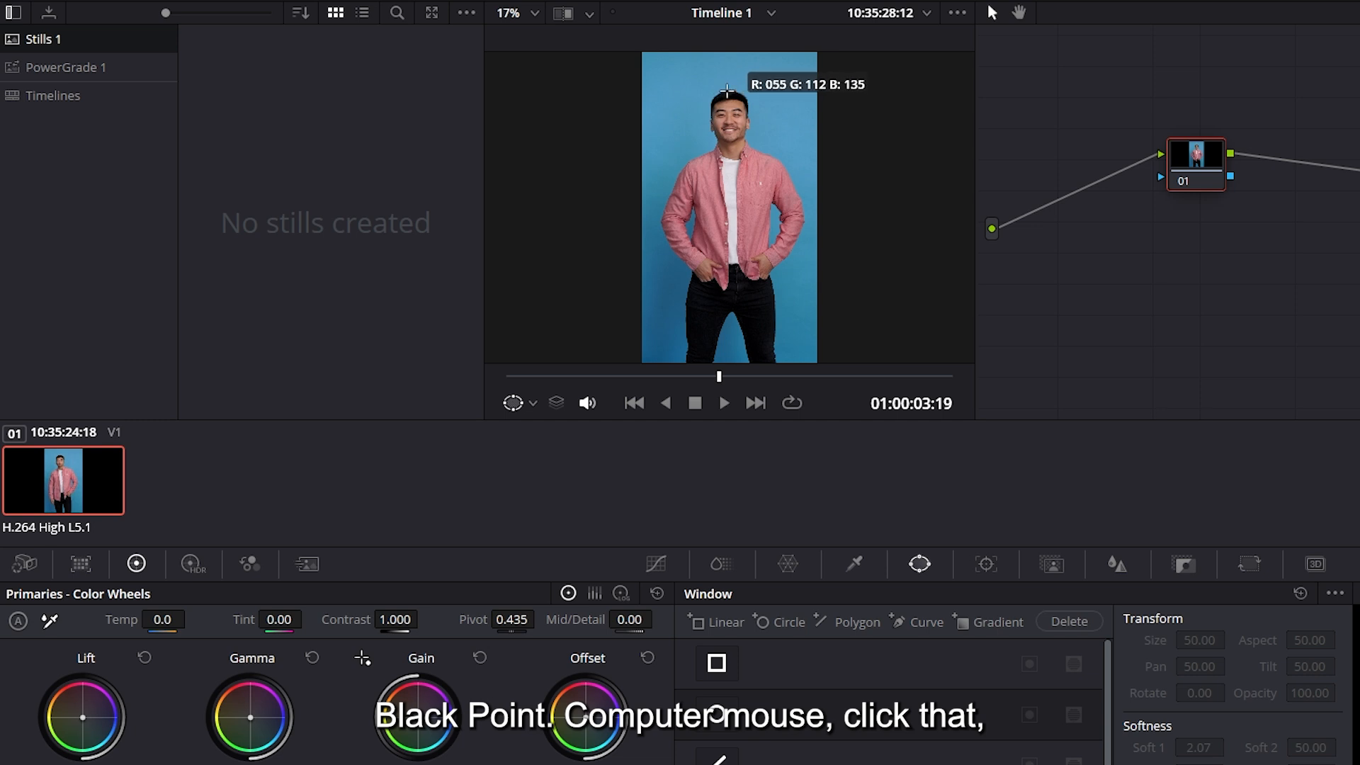
pyautogui.click(758, 312)
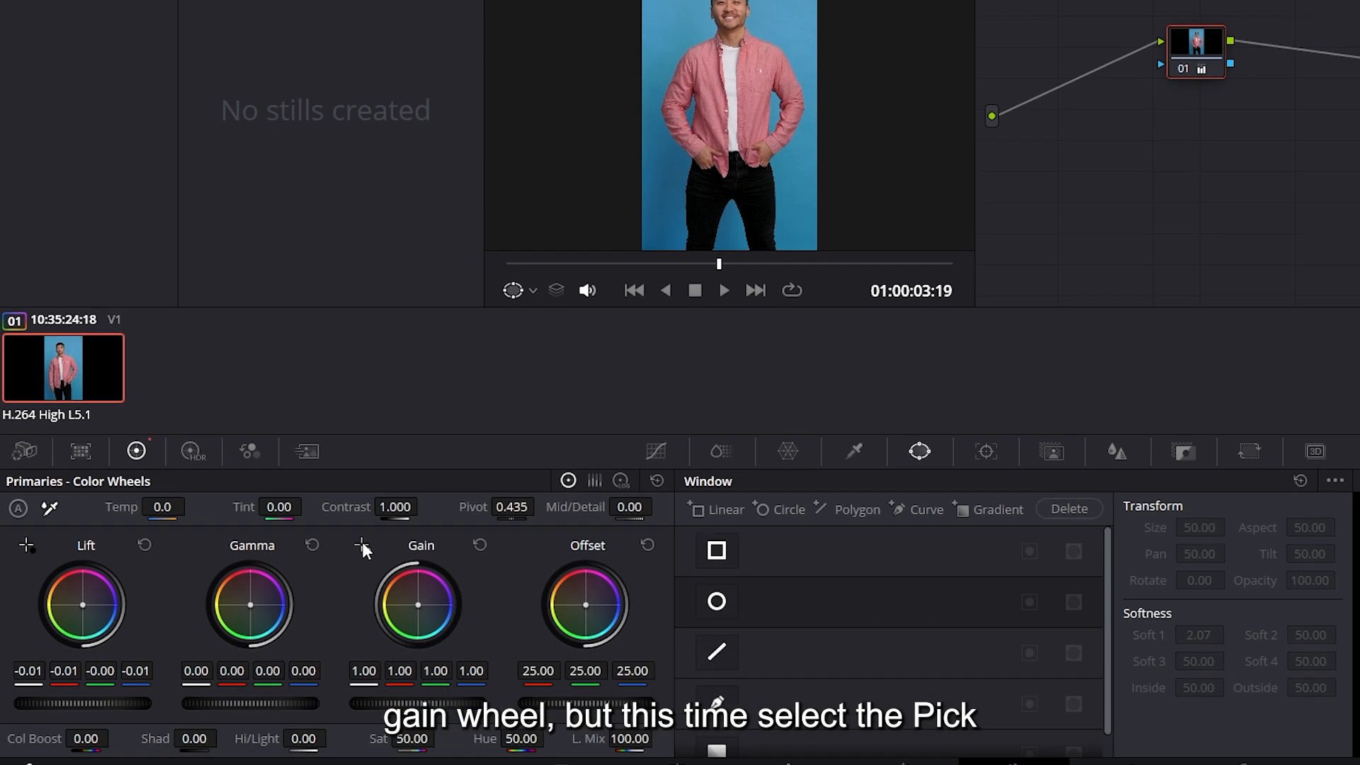
pyautogui.click(362, 544)
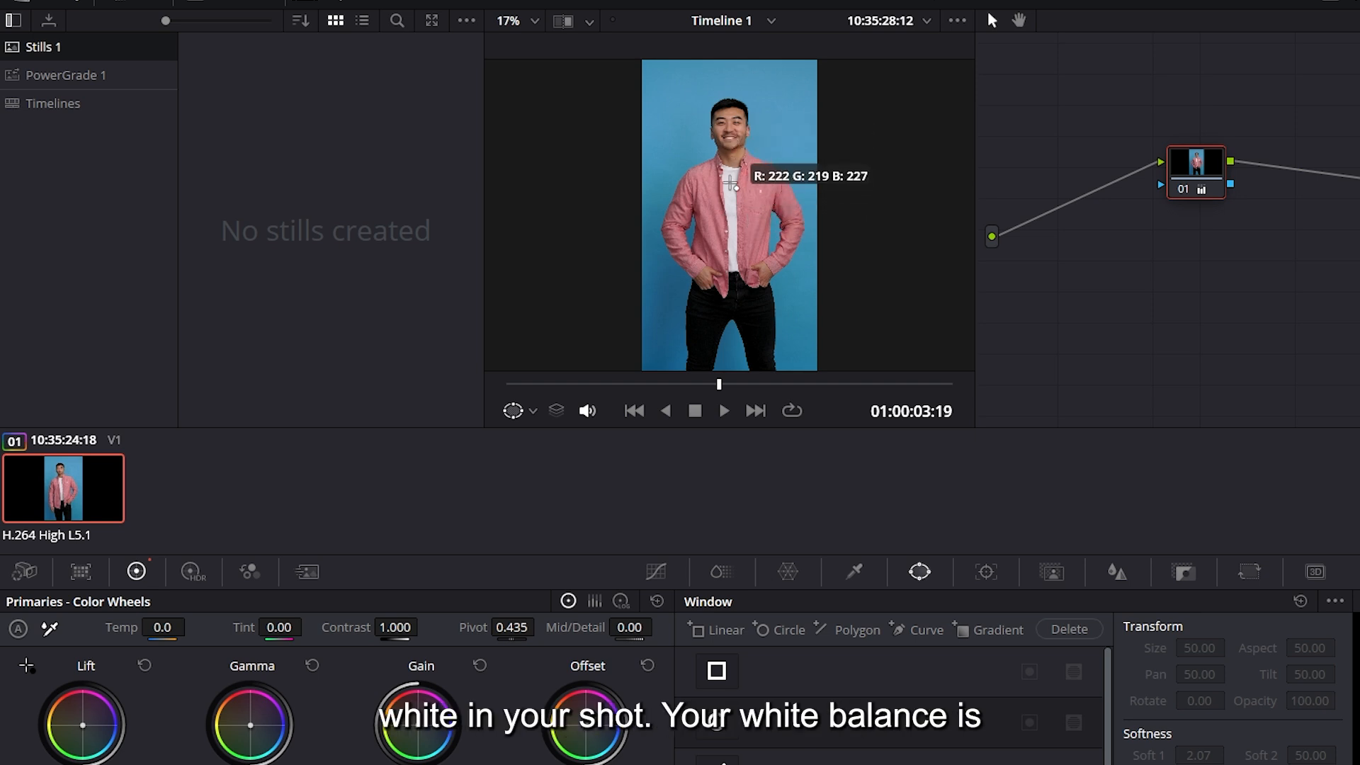
pyautogui.click(730, 187)
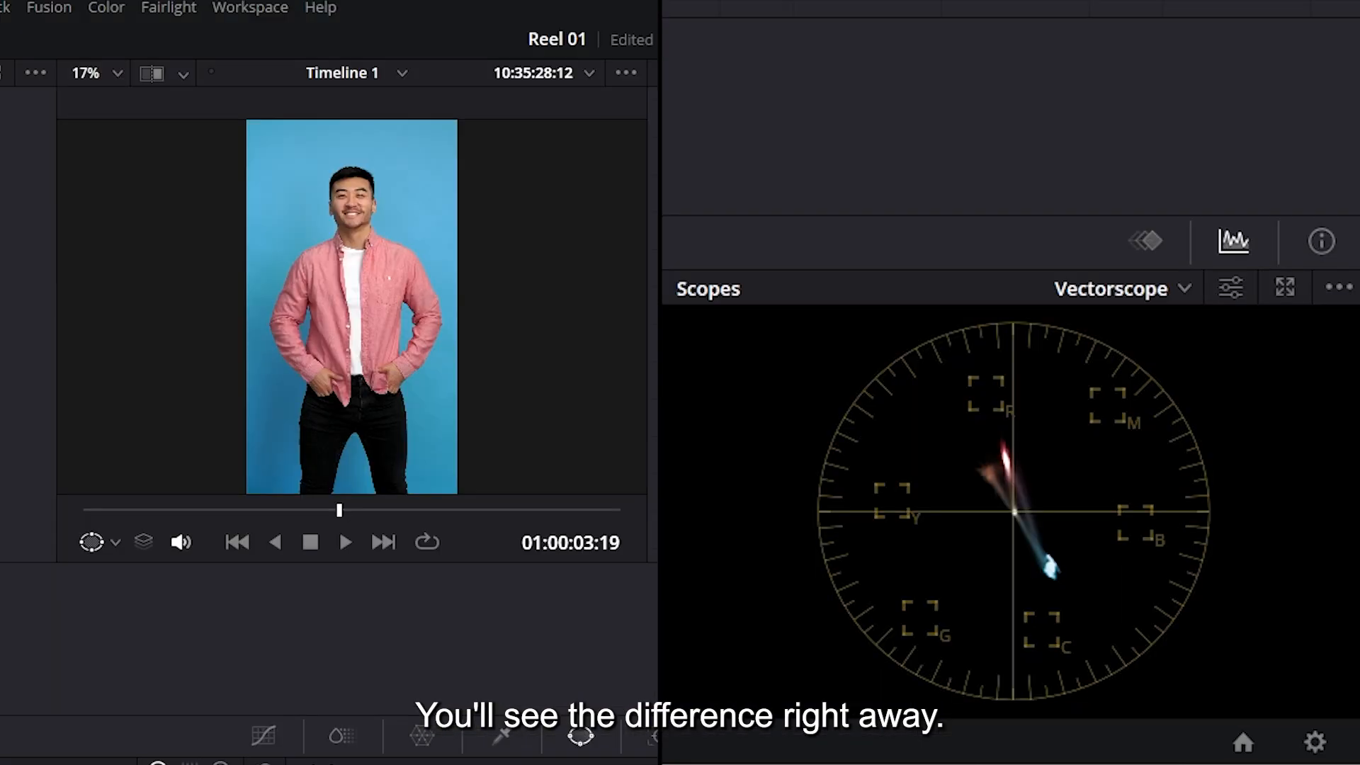
# Compare the shot with and without the grade, examining the image and the vectorscope
pyautogui.hotkey('ctrl', 'd')
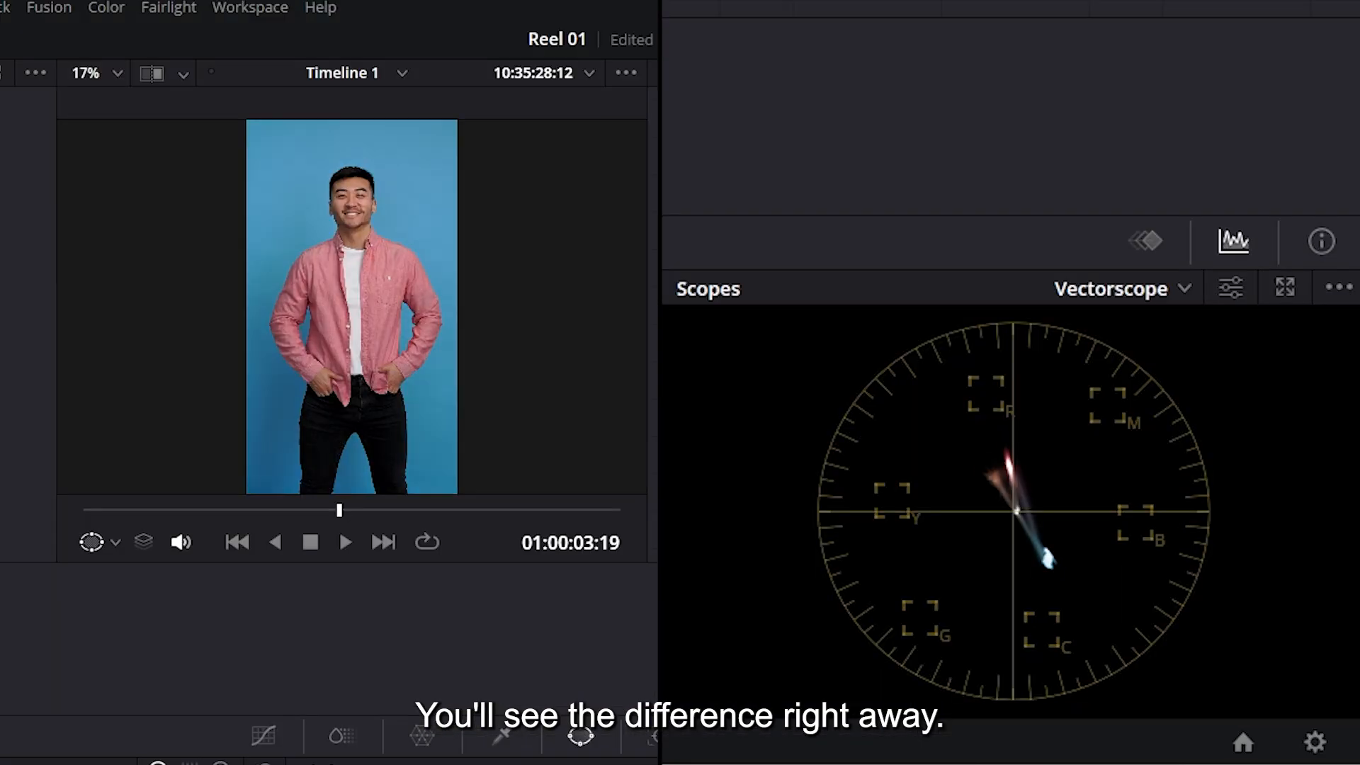
pyautogui.hotkey('ctrl', 'd')
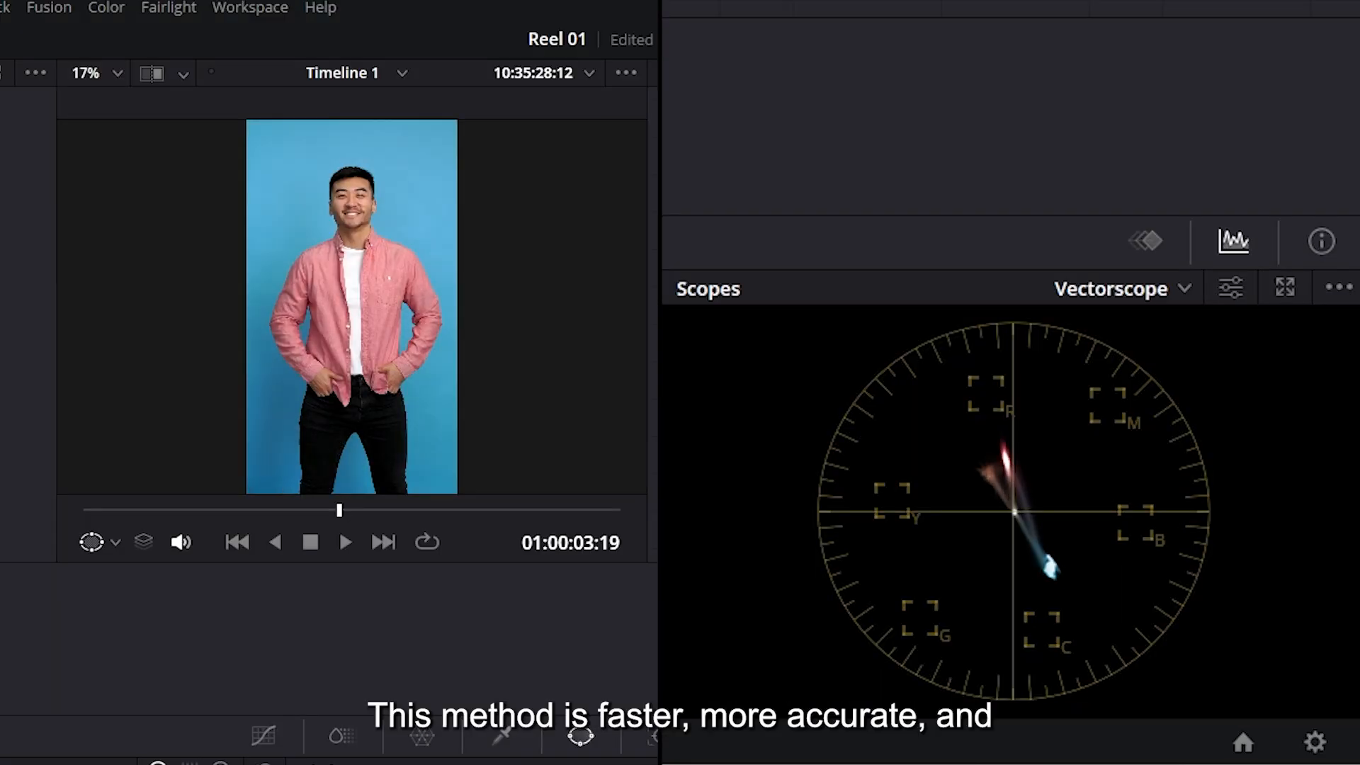
pyautogui.hotkey('ctrl', 'd')
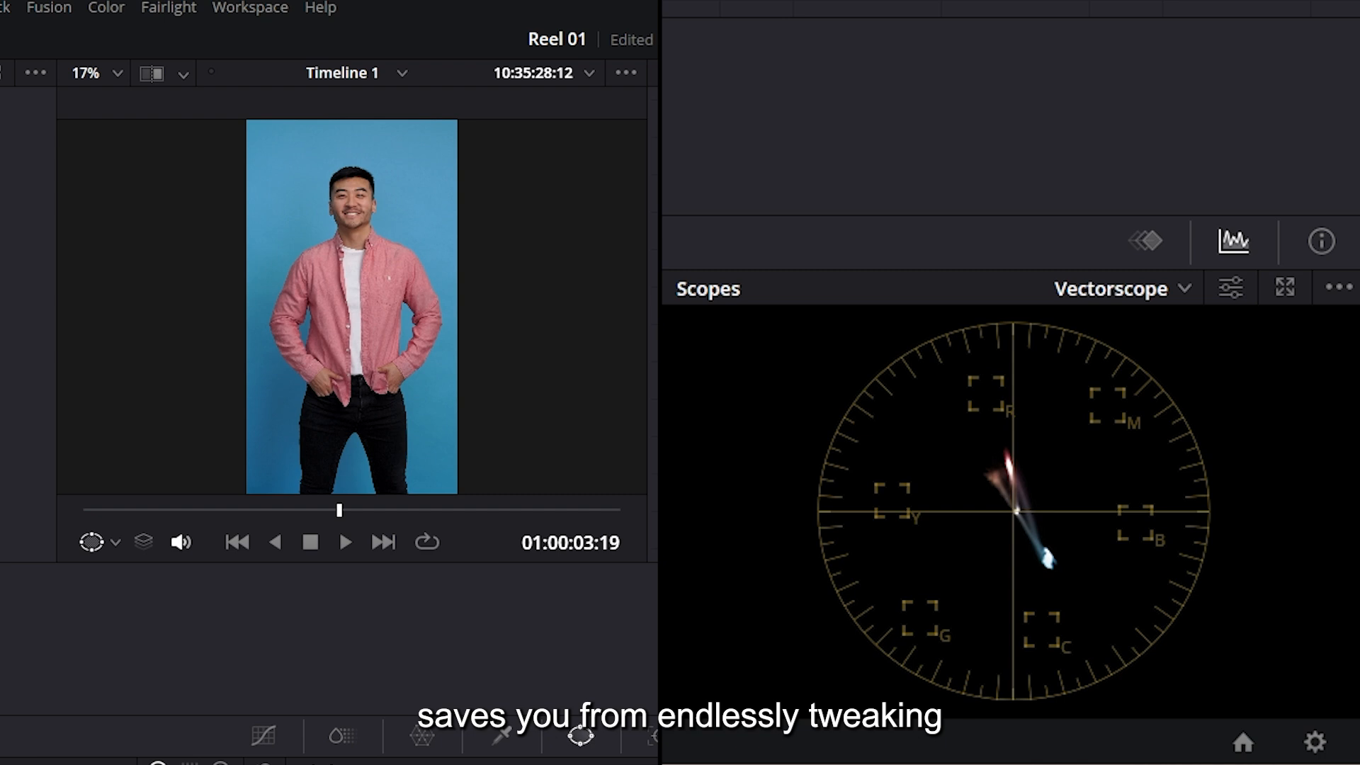
pyautogui.hotkey('ctrl', 'd')
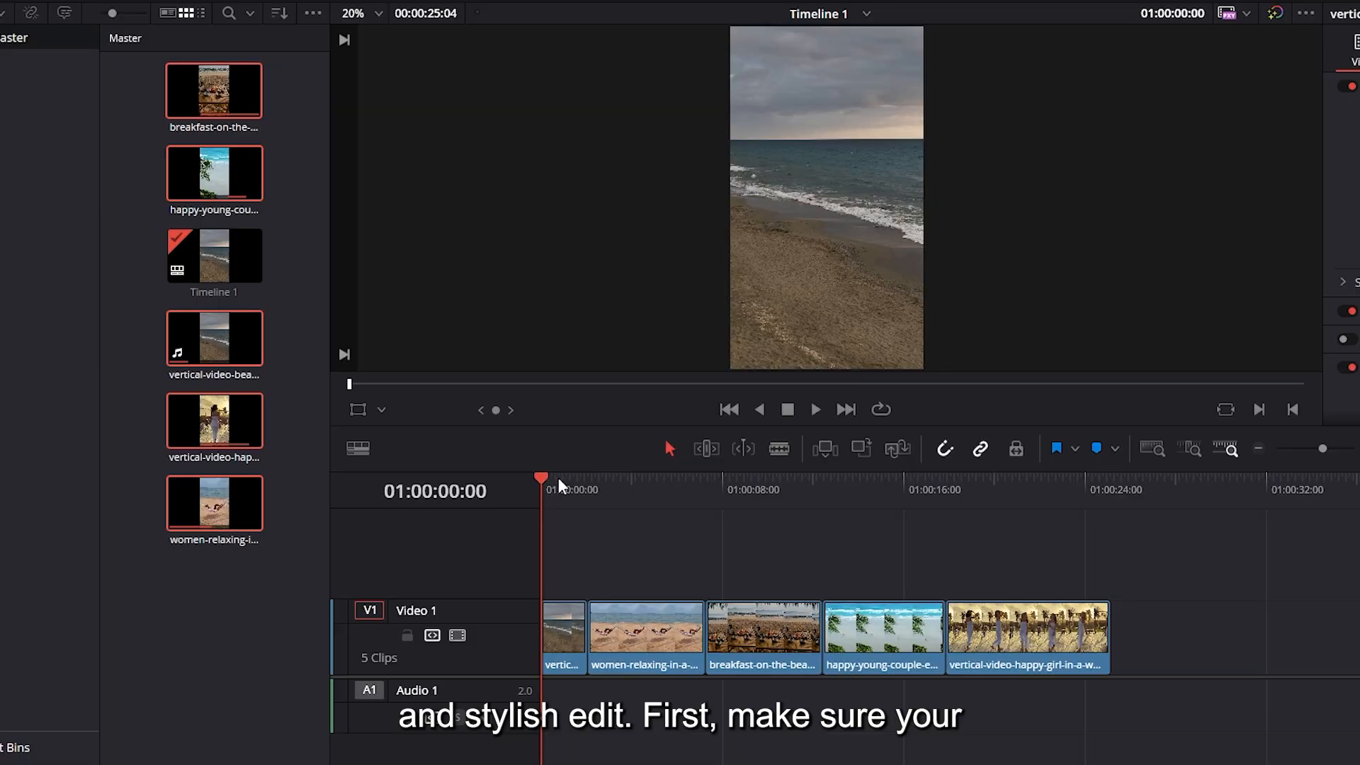
# Add the Slide motion transition at the cut between the first two beach clips on Video 1
pyautogui.moveTo(559, 477); pyautogui.dragTo(545, 521)
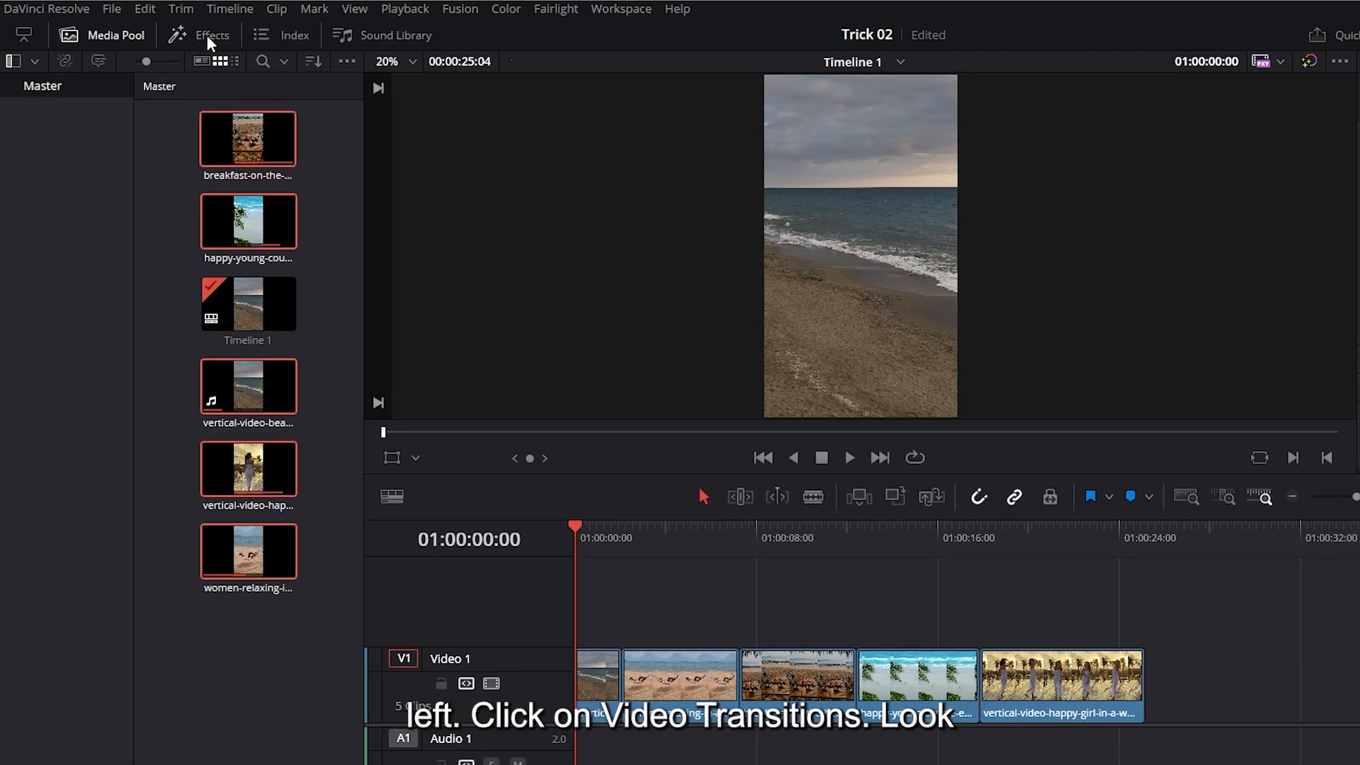
pyautogui.click(206, 36)
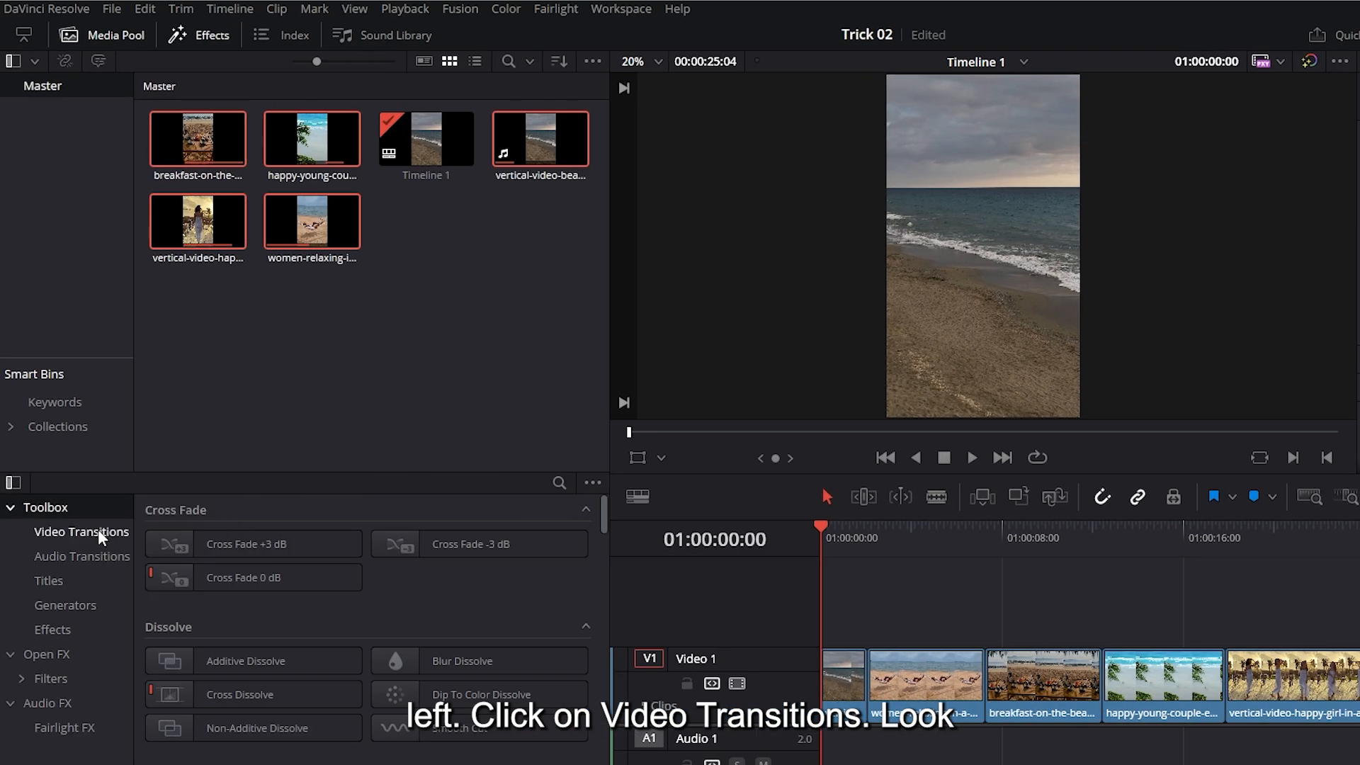
pyautogui.click(98, 529)
pyautogui.scroll(-10, 590, 597)
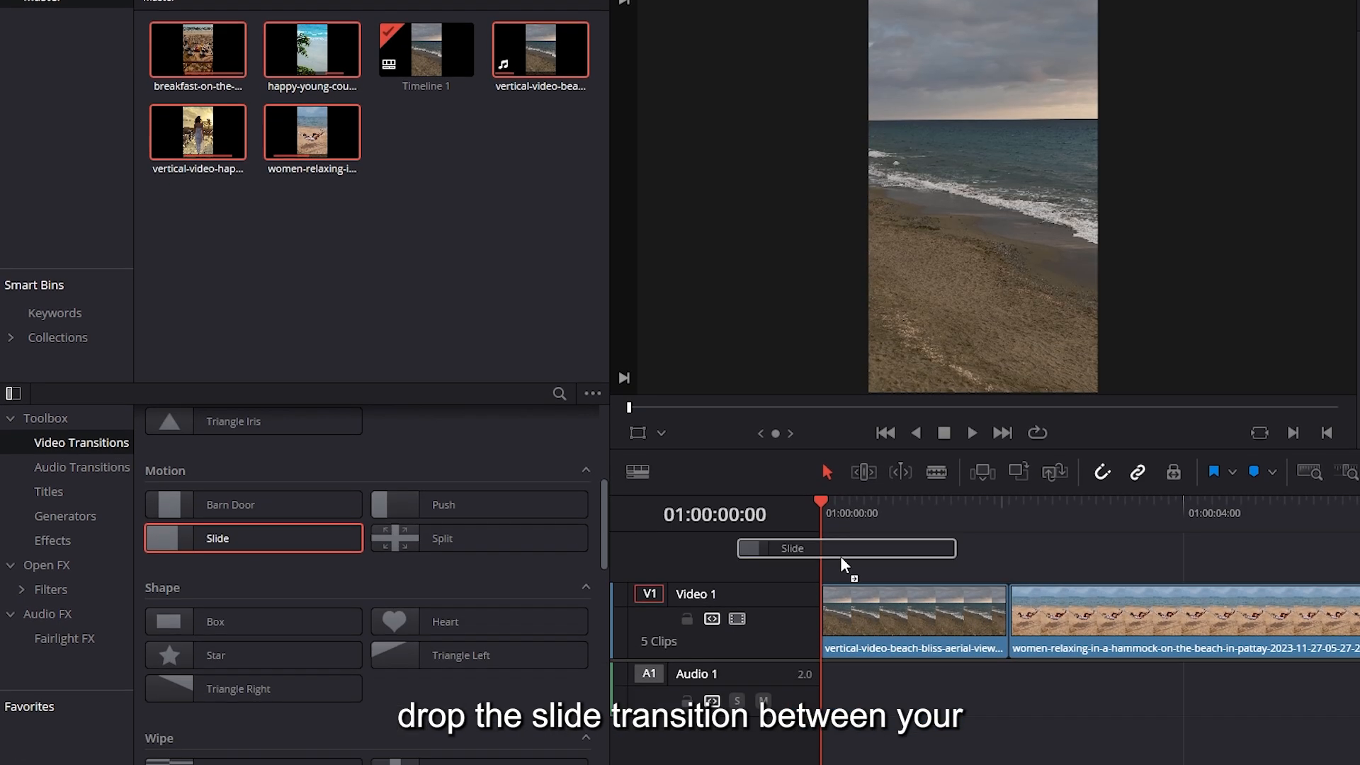
pyautogui.moveTo(844, 565); pyautogui.dragTo(1004, 594)
# Set the Slide transition between the first two beach clips to the Slide, Top-Down preset
pyautogui.moveTo(978, 488); pyautogui.dragTo(940, 489)
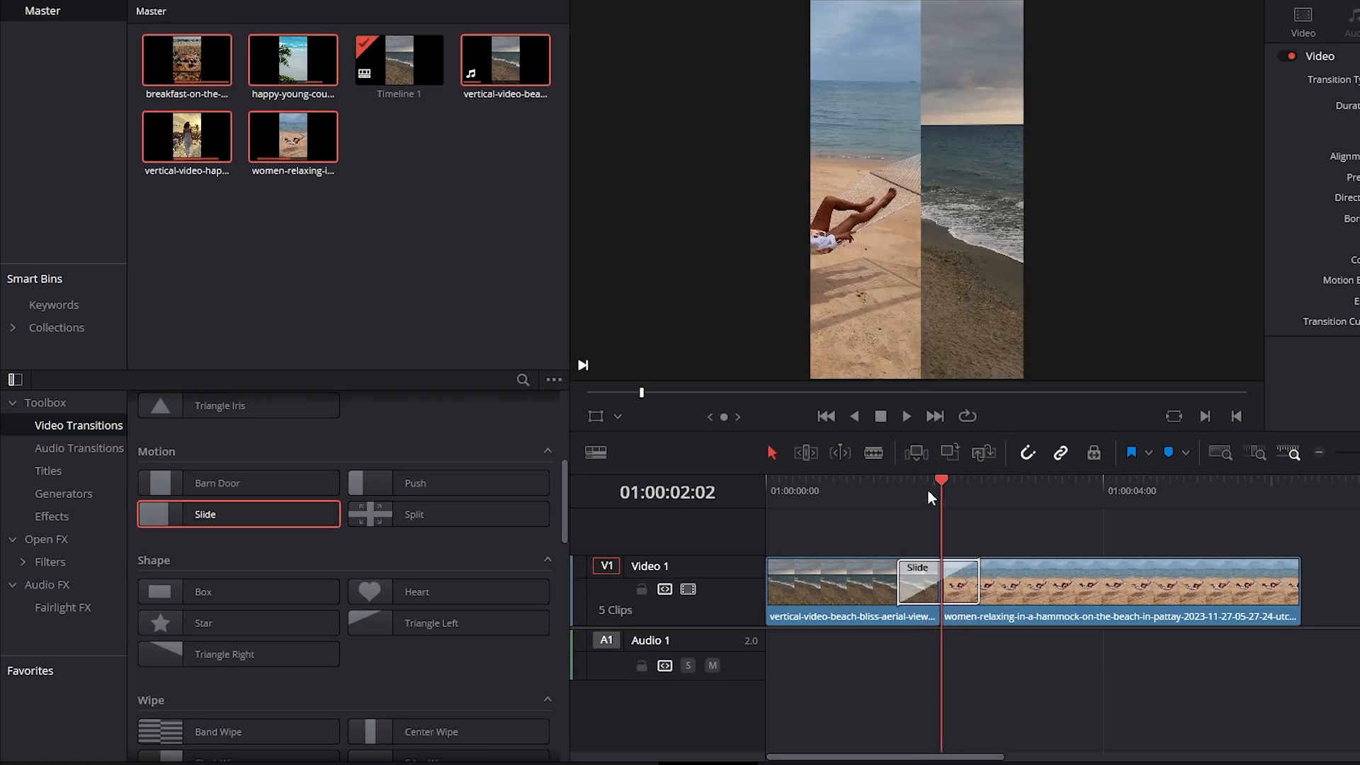
pyautogui.click(959, 585)
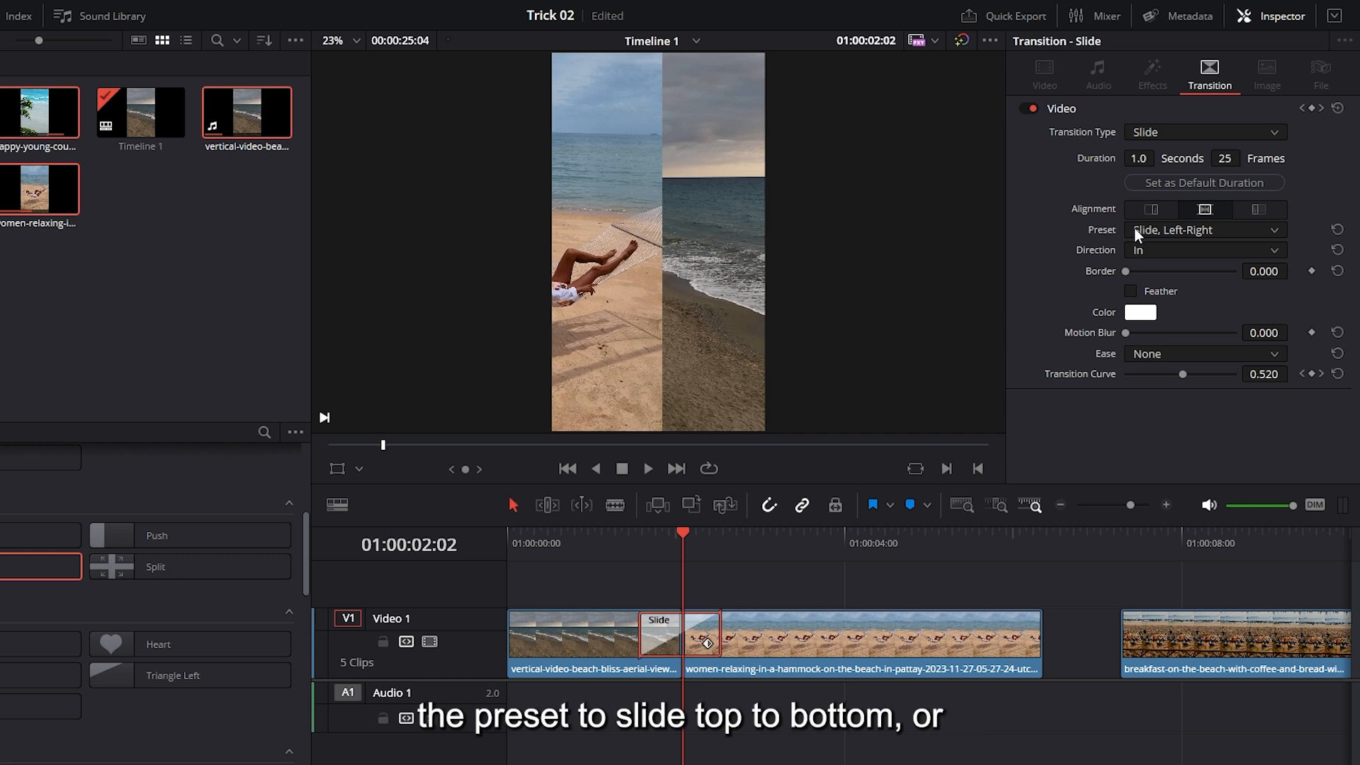
pyautogui.click(1150, 229)
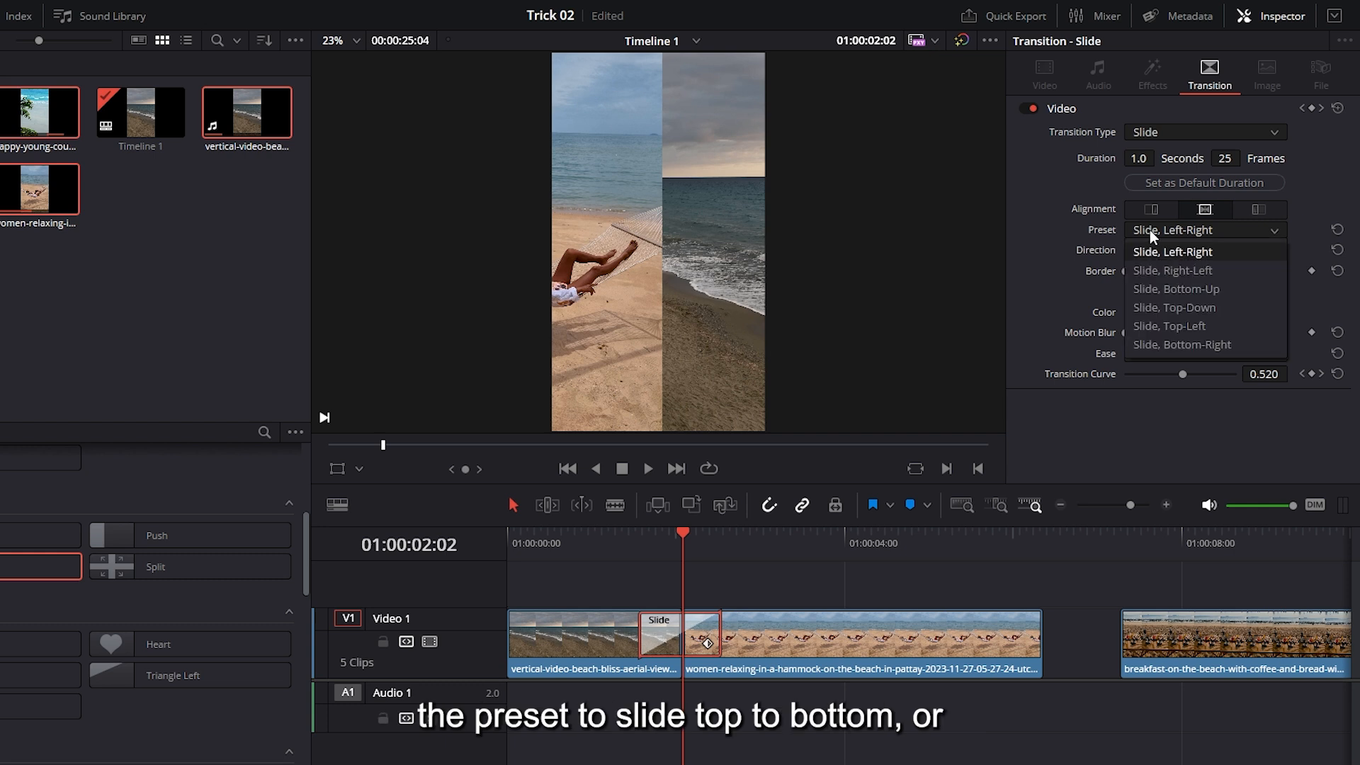
pyautogui.click(1162, 308)
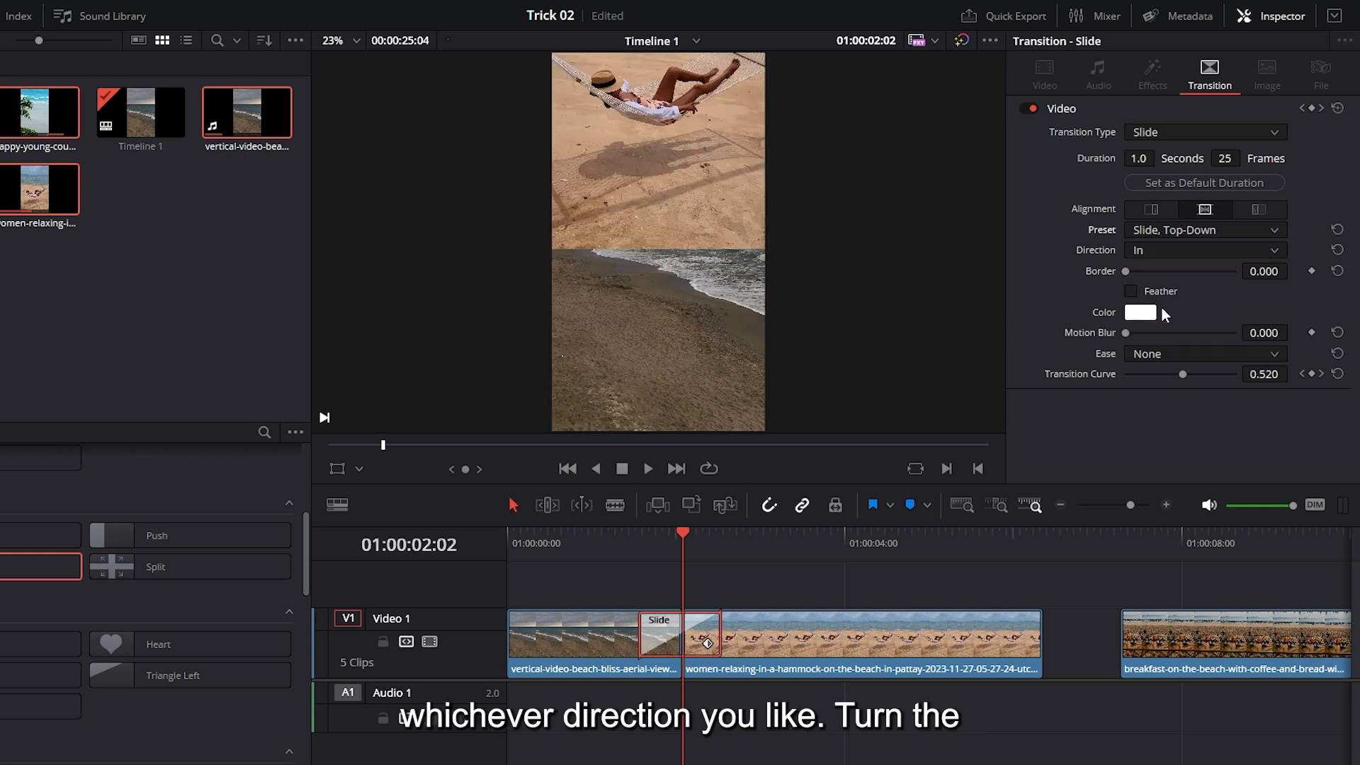
# Set the Slide transition's motion blur to 1.000 and its ease to In & Out
pyautogui.moveTo(1126, 332); pyautogui.dragTo(1228, 332)
pyautogui.click(1198, 351)
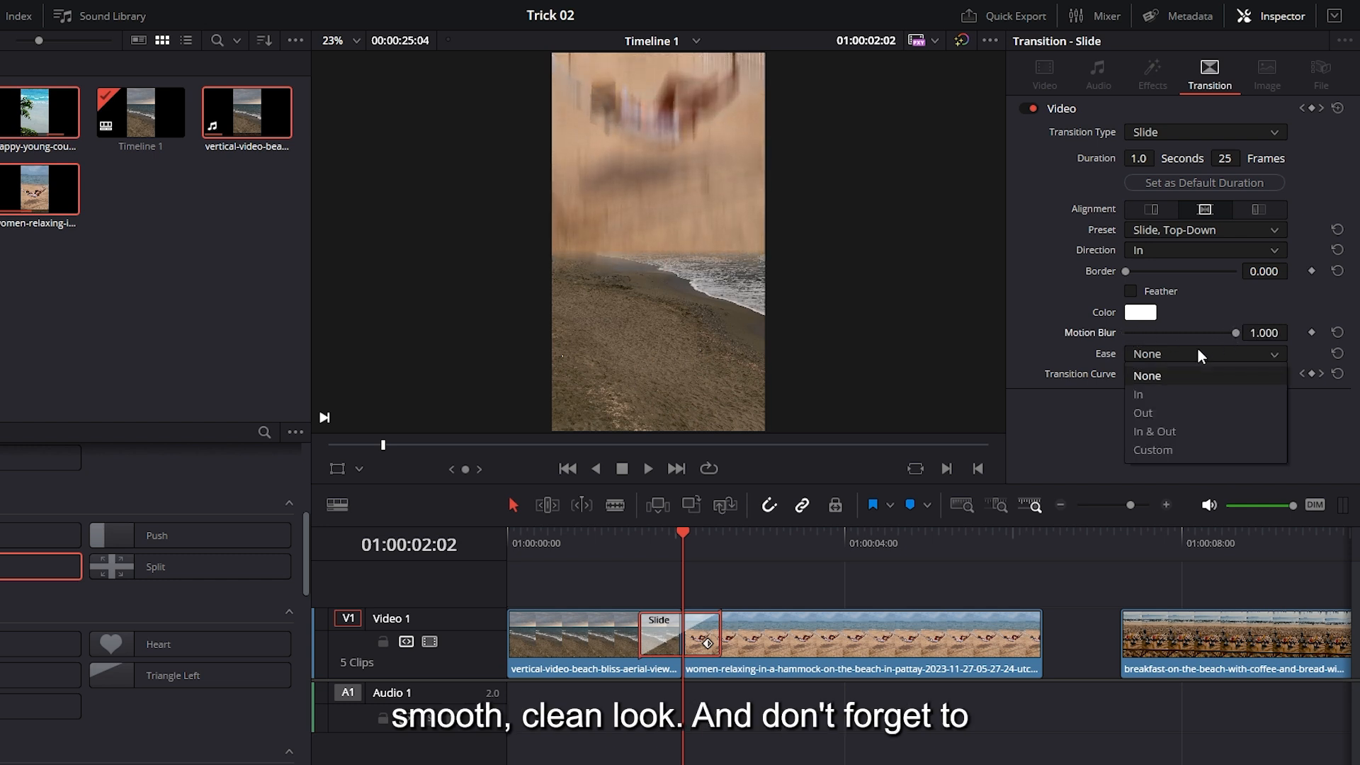
pyautogui.click(1167, 431)
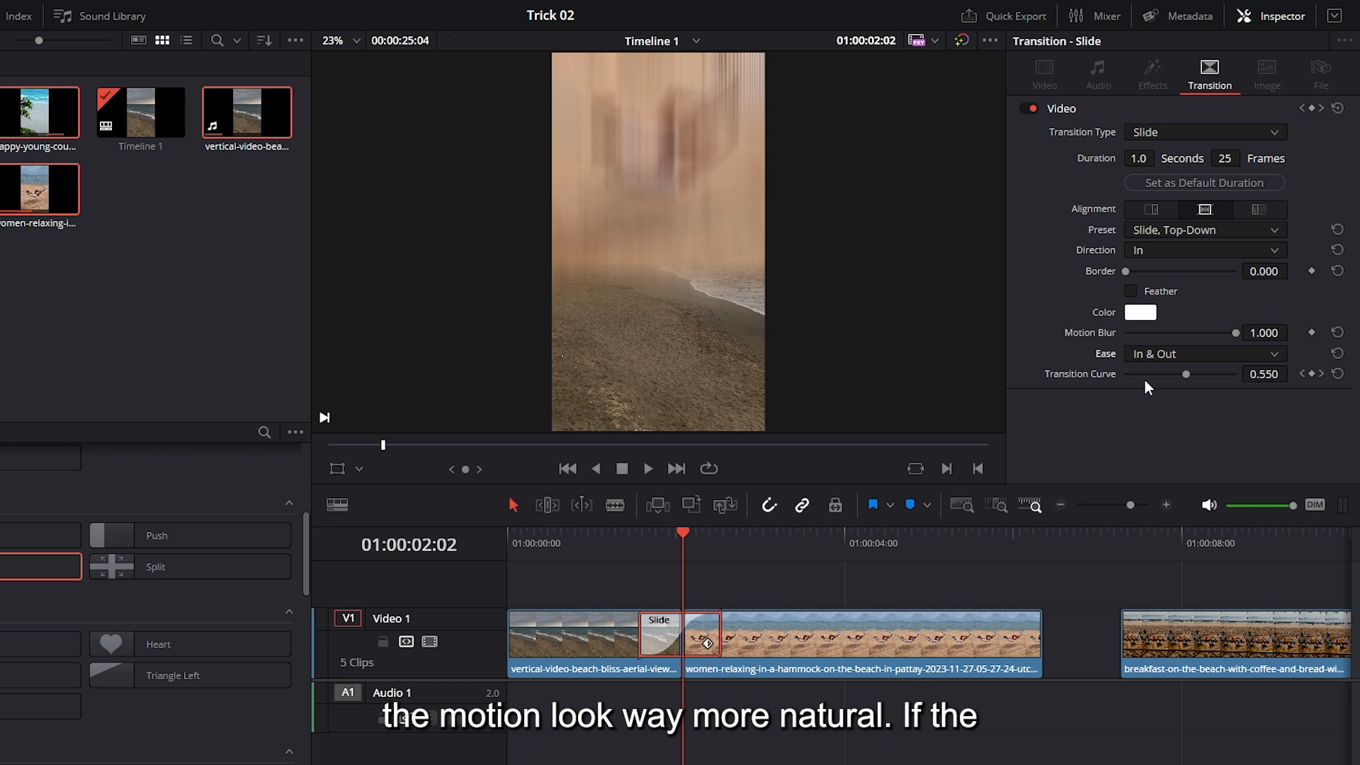
# Adjust the Slide's transition curve and play back the transition
pyautogui.moveTo(1179, 376); pyautogui.dragTo(1233, 374)
pyautogui.click(585, 534)
pyautogui.press('space')
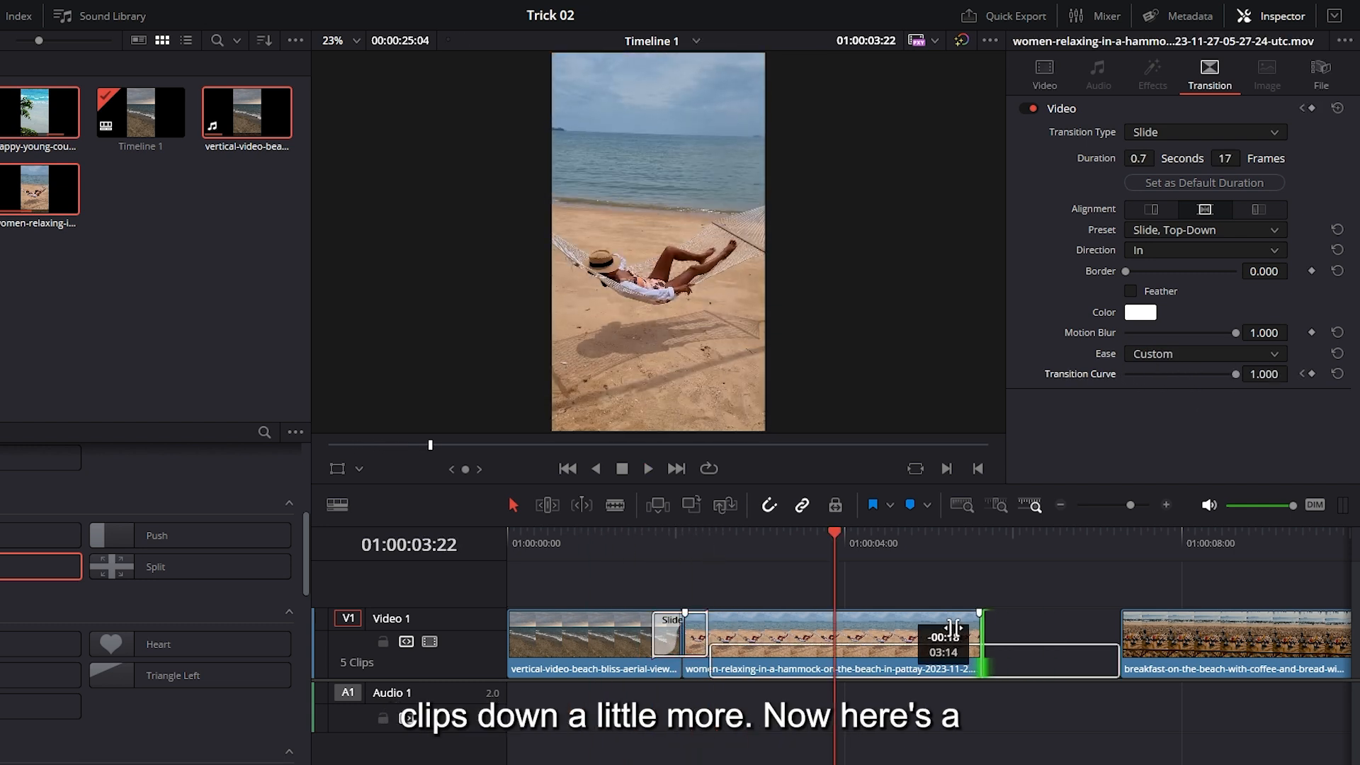
# Shorten the Slide transition to 17 frames and trim the Video 1 clips, closing the gaps between them
pyautogui.moveTo(977, 641); pyautogui.dragTo(753, 627)
pyautogui.click(926, 641)
pyautogui.moveTo(937, 653); pyautogui.dragTo(815, 647)
pyautogui.moveTo(988, 642); pyautogui.dragTo(878, 638)
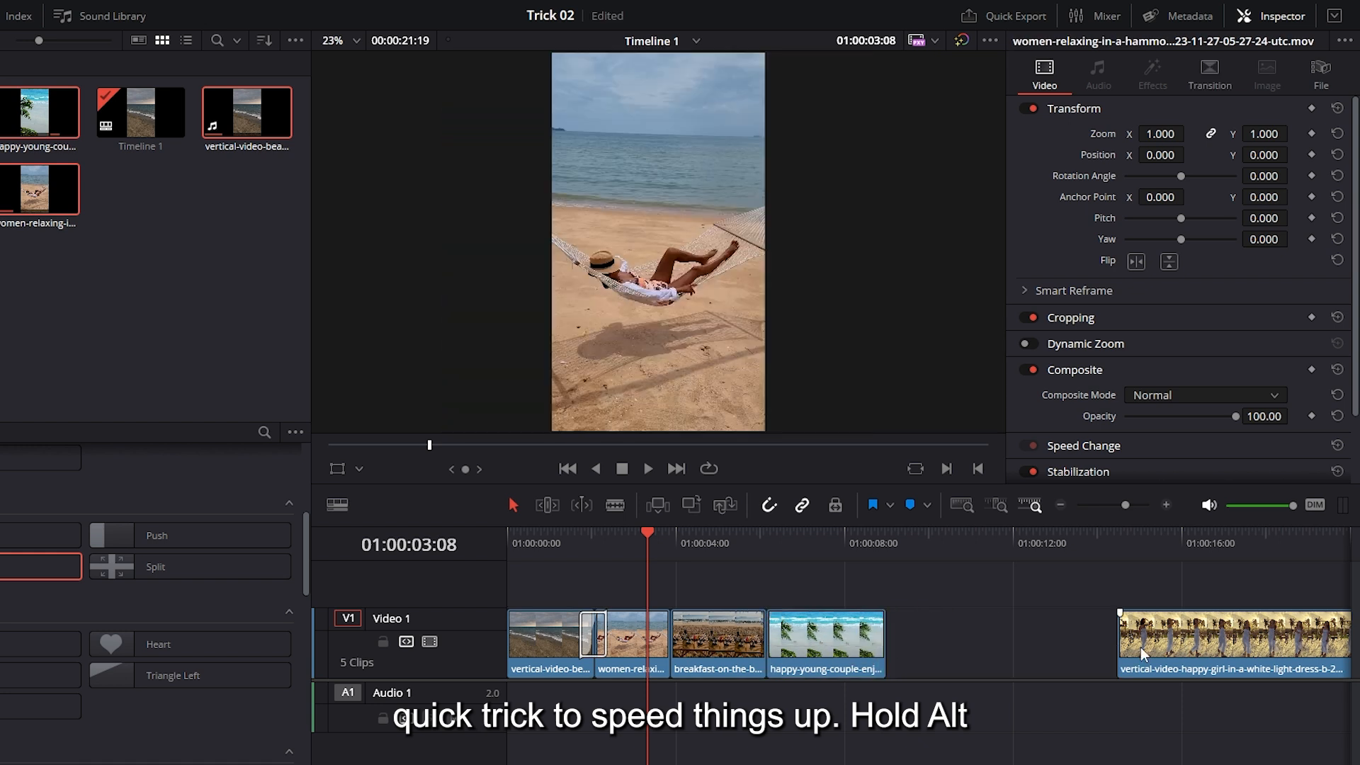
pyautogui.moveTo(1205, 648); pyautogui.dragTo(974, 646)
pyautogui.moveTo(1185, 638); pyautogui.dragTo(932, 634)
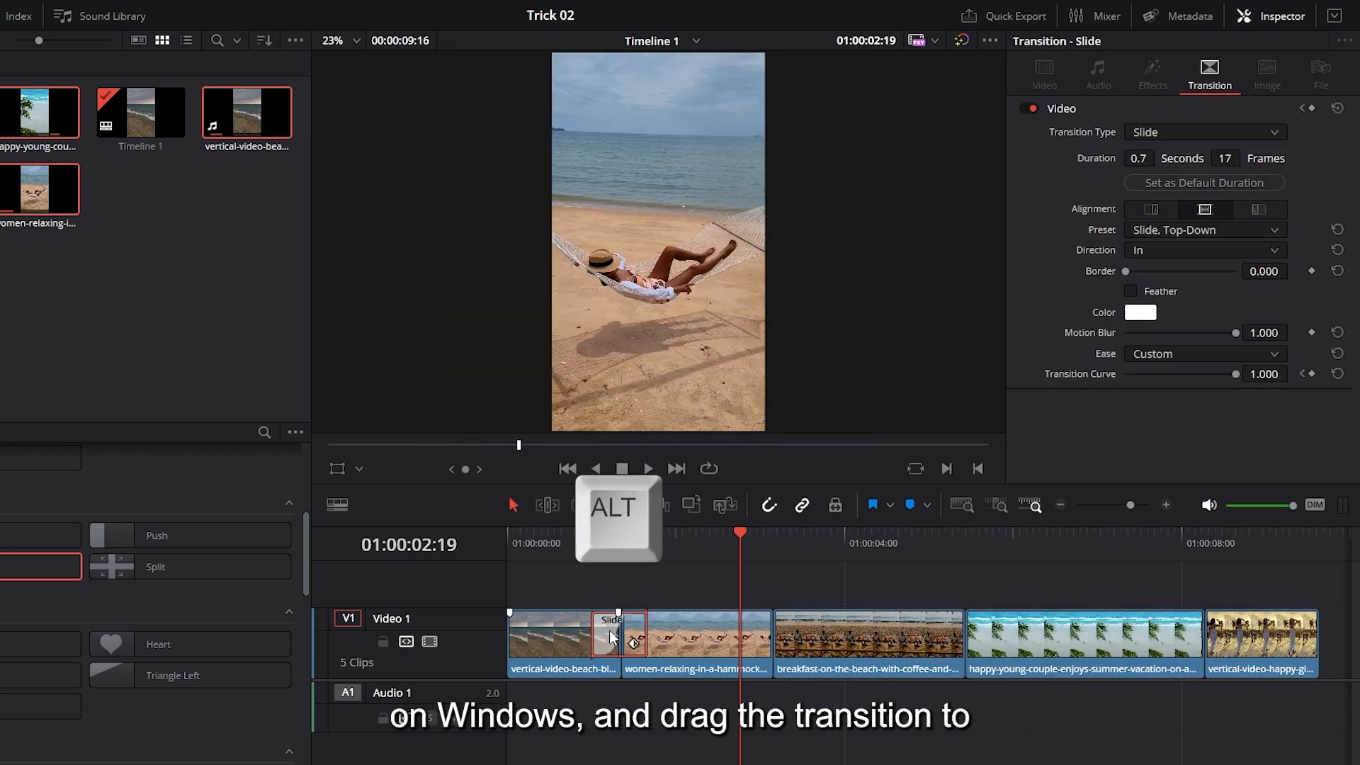
# Copy the customised Slide transition to the remaining cuts on Video 1 and play the timeline from the start
pyautogui.keyDown('alt'); pyautogui.moveTo(668, 629); pyautogui.dragTo(777, 630); pyautogui.keyUp('alt')
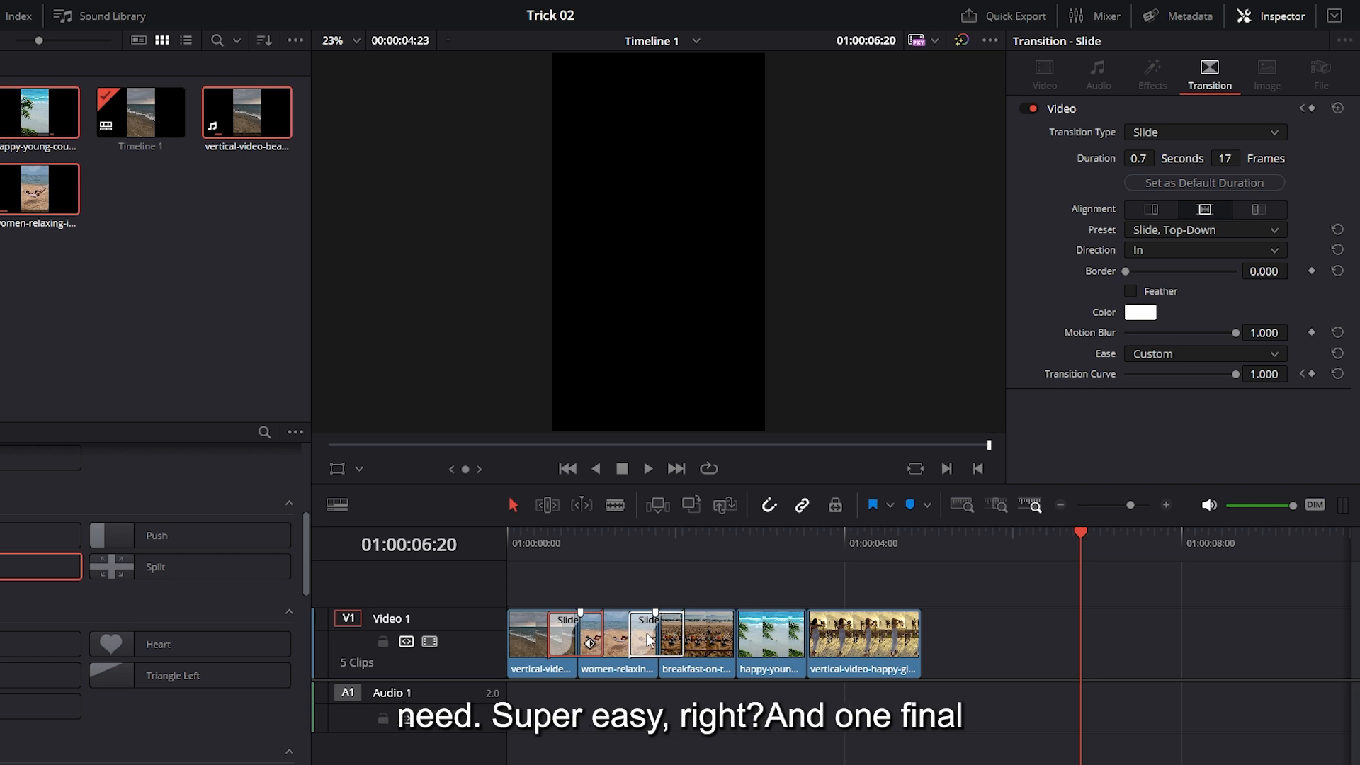
pyautogui.keyDown('alt'); pyautogui.moveTo(659, 638); pyautogui.dragTo(815, 637); pyautogui.keyUp('alt')
pyautogui.click(747, 586)
pyautogui.moveTo(545, 540); pyautogui.dragTo(498, 541)
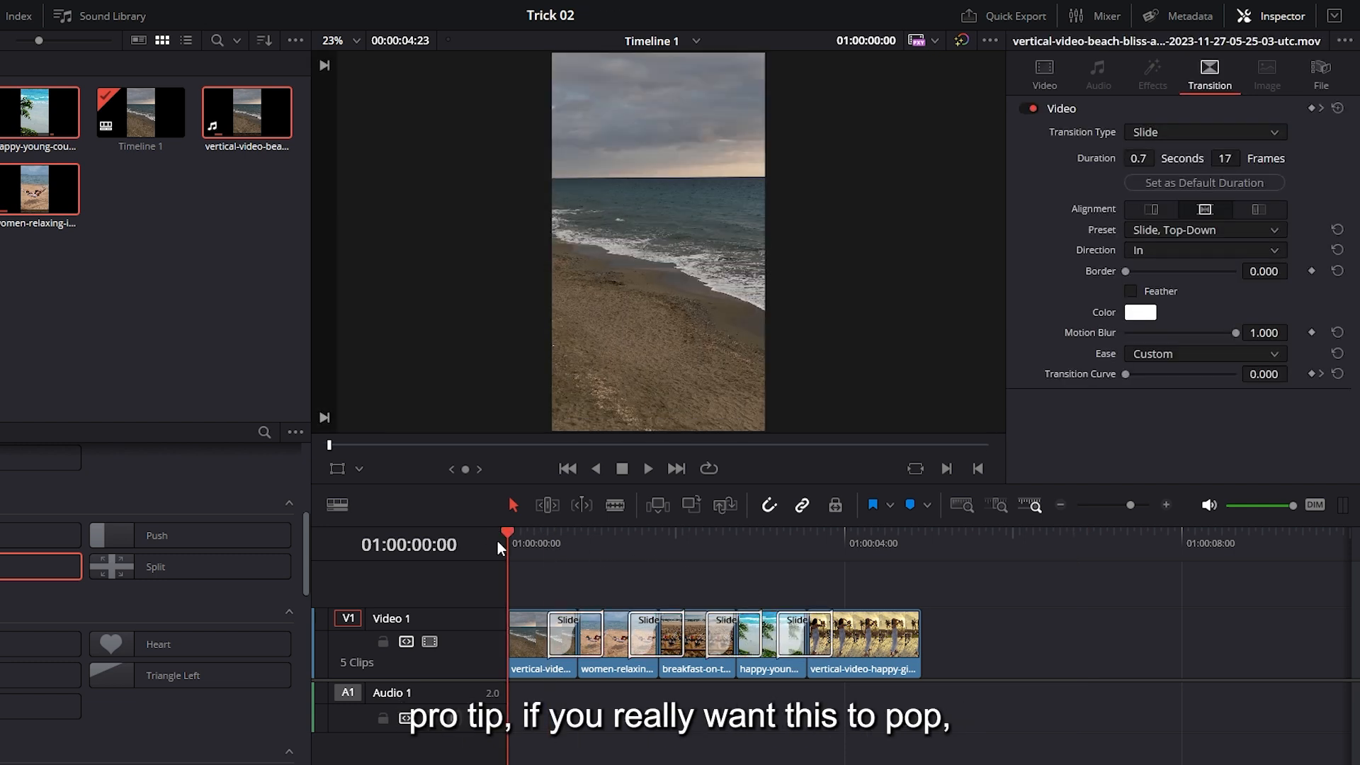
pyautogui.press('space')
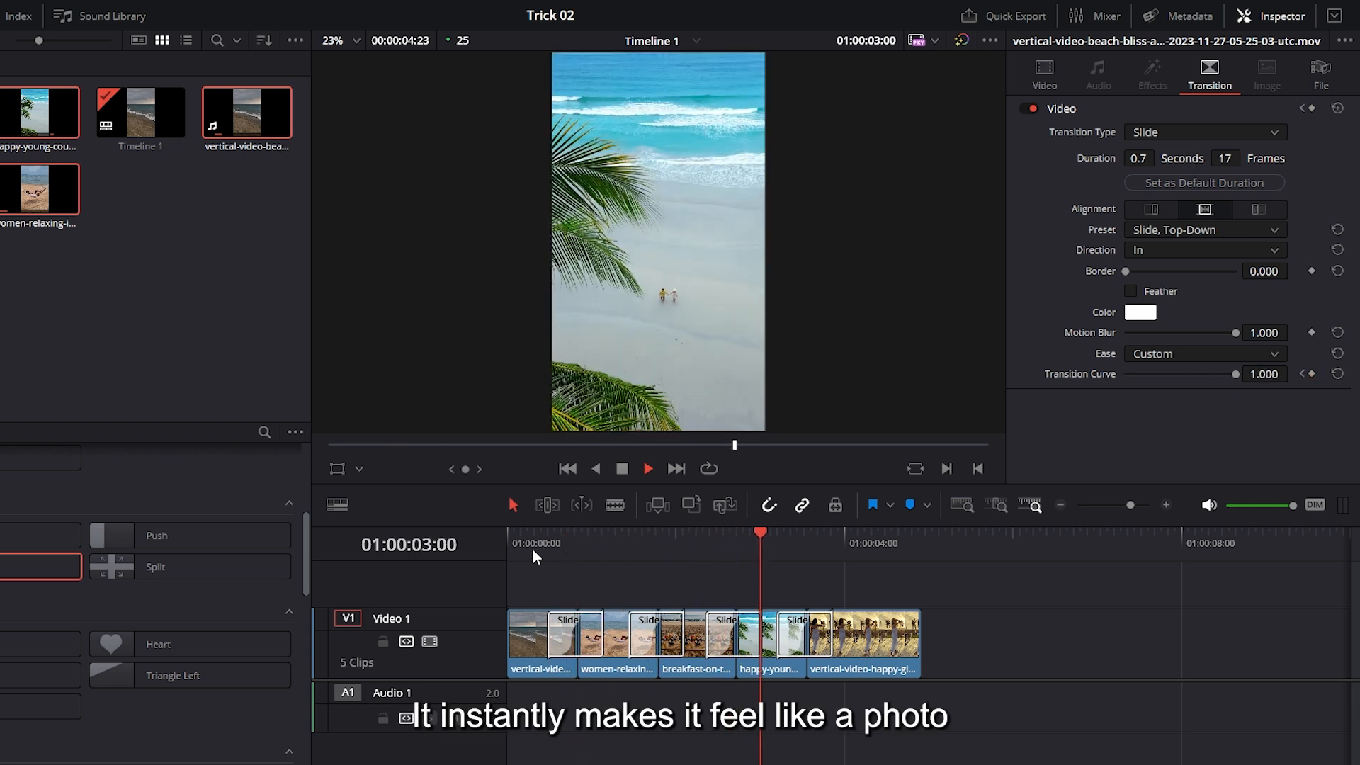
pyautogui.press('space')
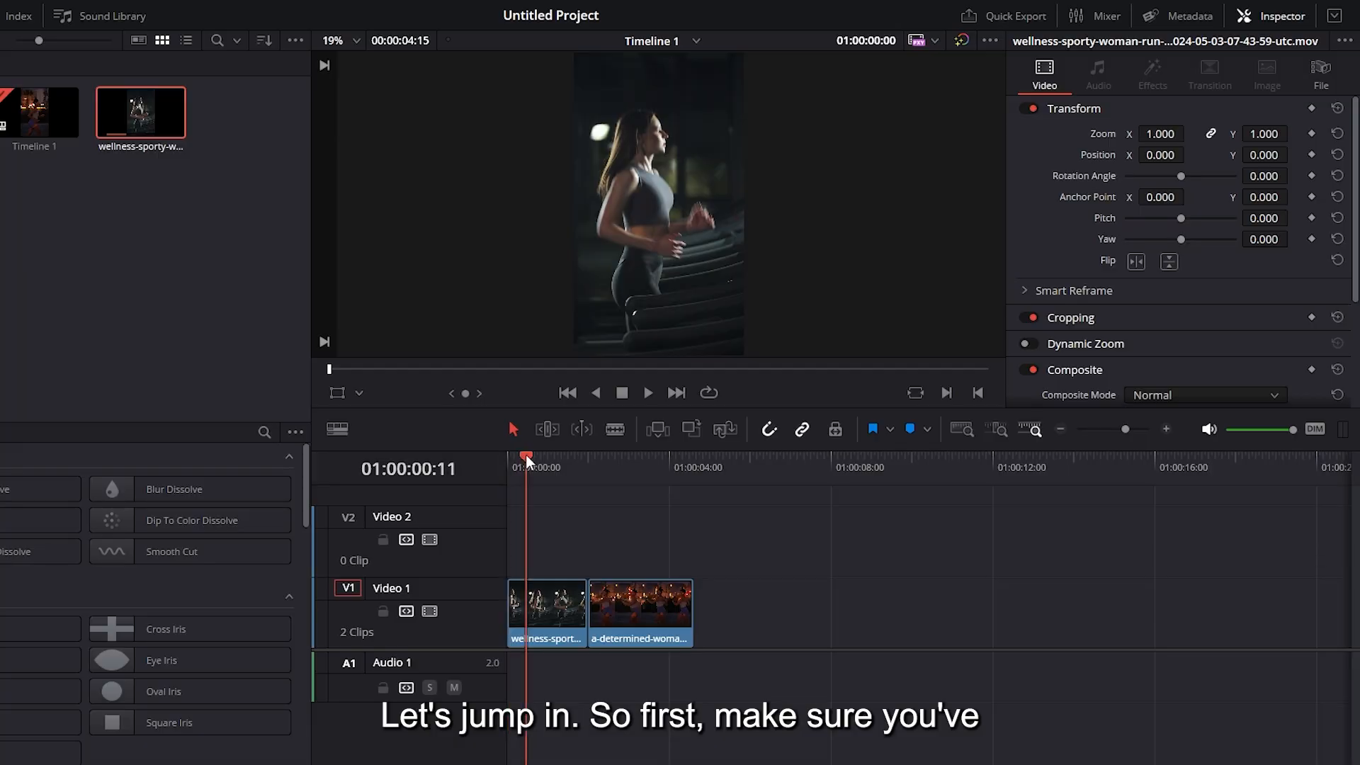
# Add an Adjustment Clip on Video 2 starting at 01:00:00:22, above the cut between the two running clips
pyautogui.moveTo(526, 455); pyautogui.dragTo(544, 499)
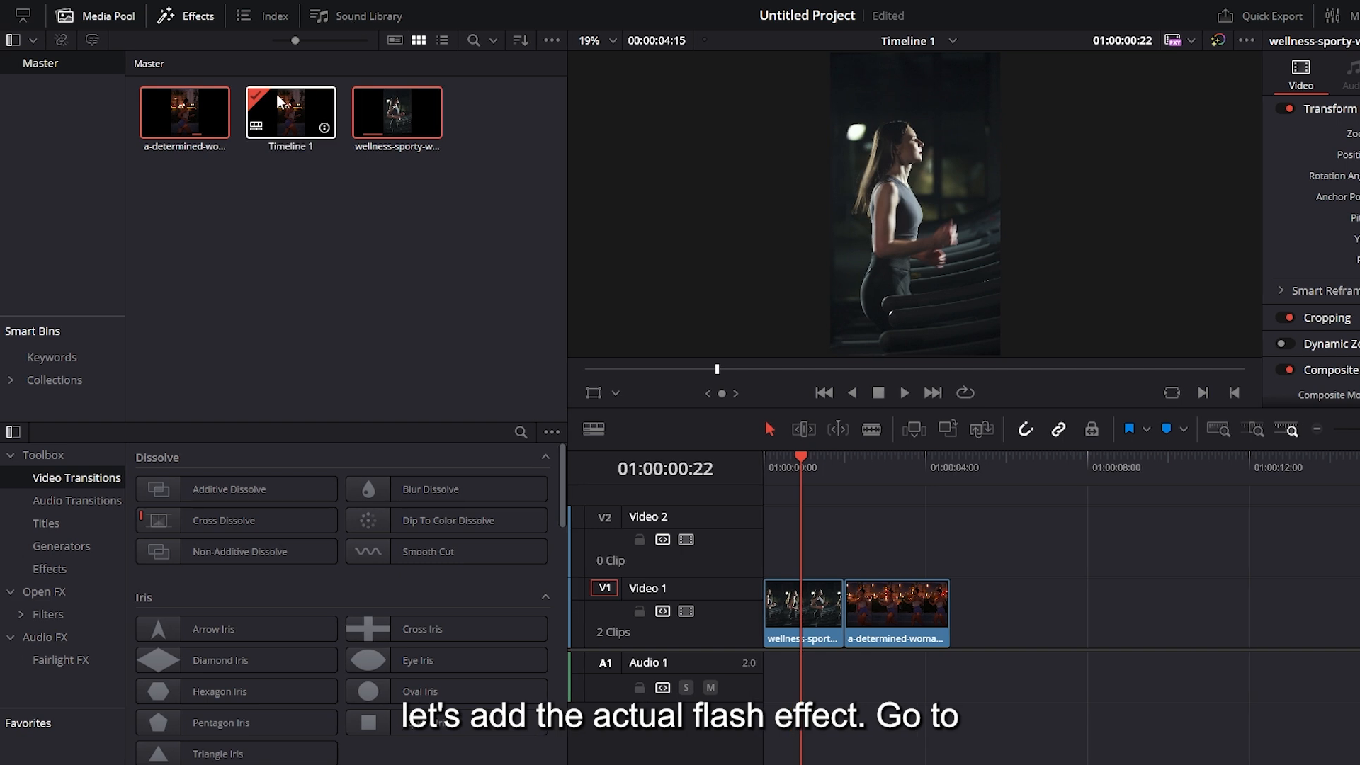
pyautogui.click(190, 16)
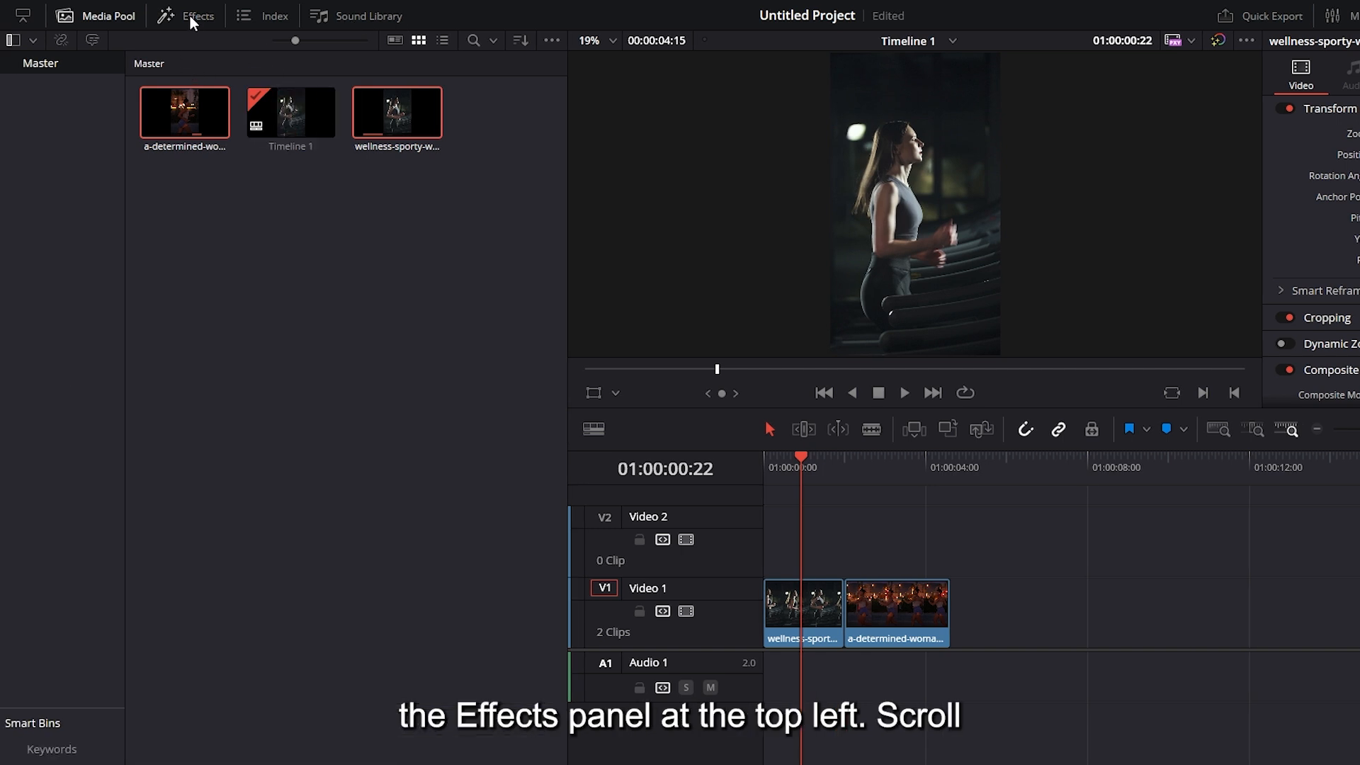
pyautogui.click(189, 16)
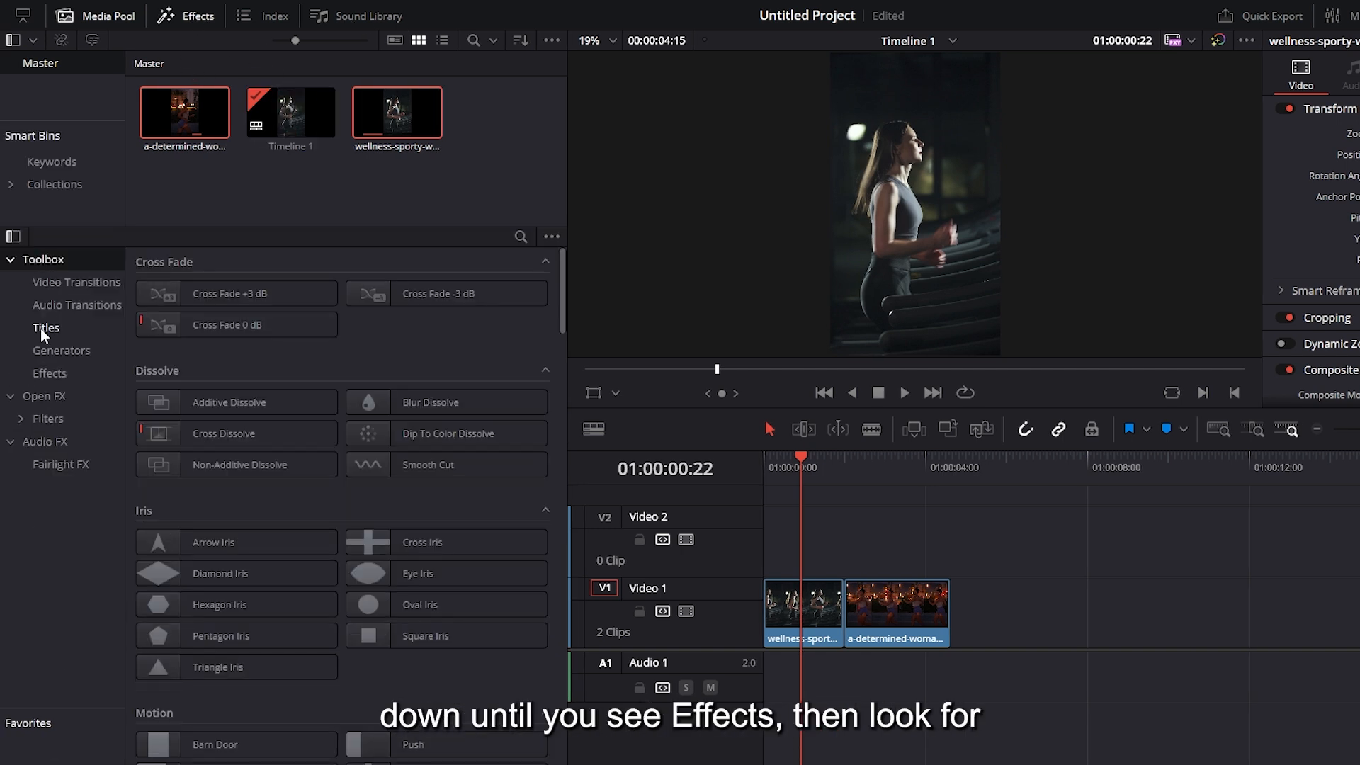
pyautogui.click(48, 377)
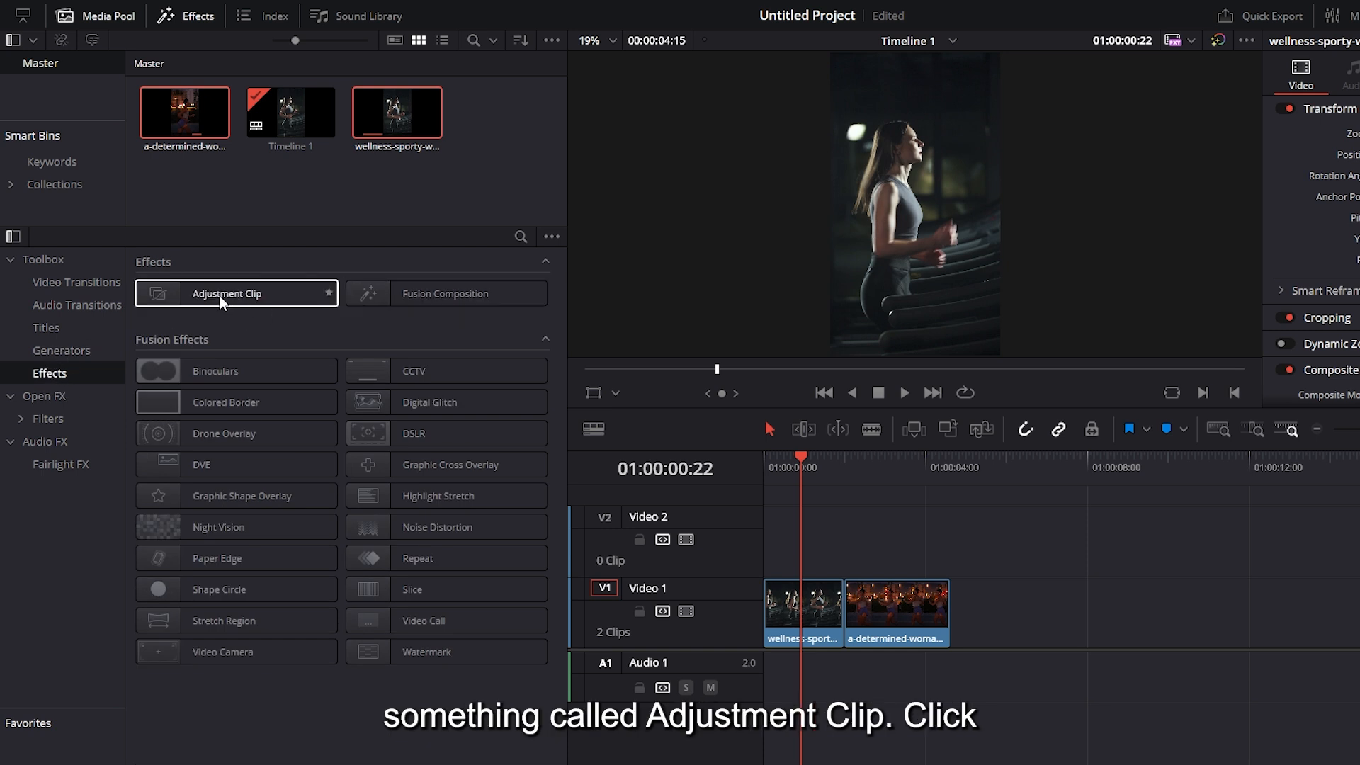
pyautogui.moveTo(219, 297); pyautogui.dragTo(801, 547)
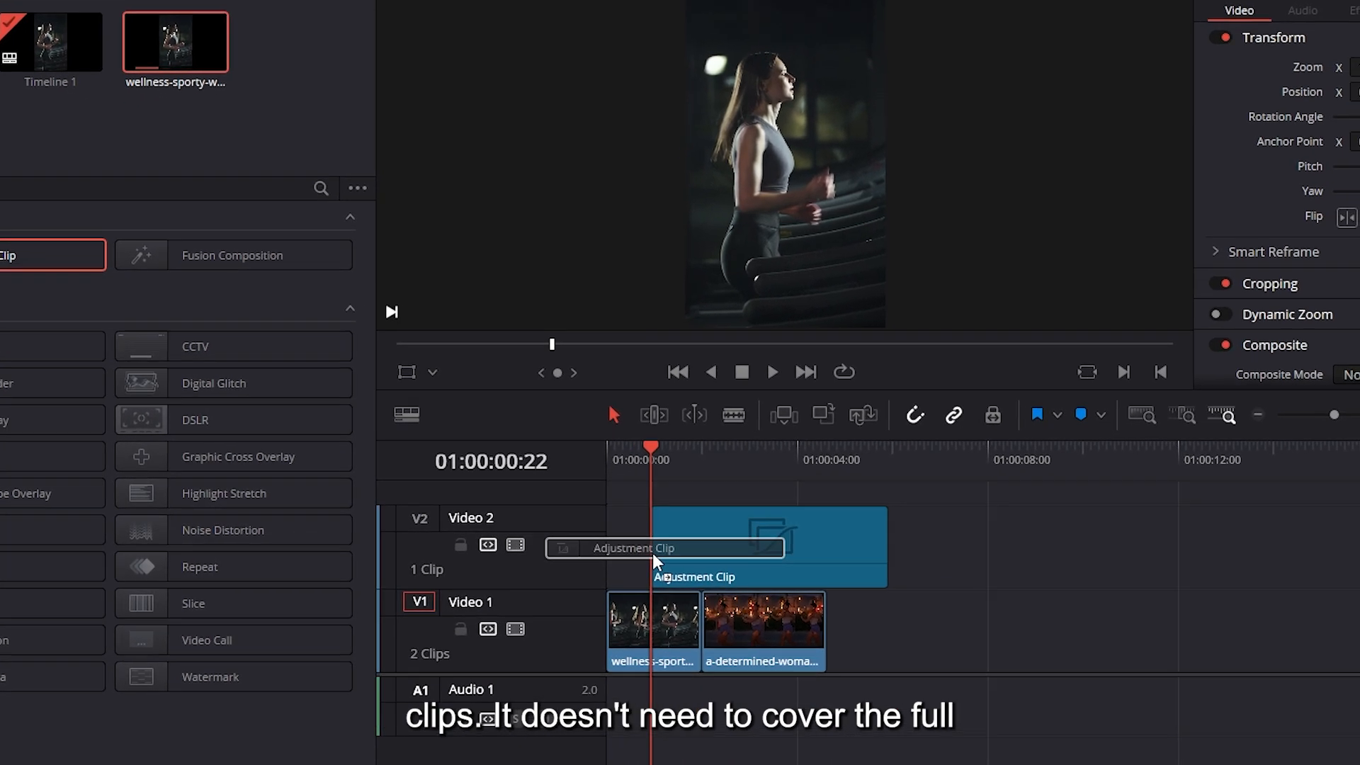
# Trim the end of the adjustment clip so it spans the cut and ends shortly after it
pyautogui.moveTo(652, 554); pyautogui.dragTo(653, 554)
pyautogui.moveTo(887, 546); pyautogui.dragTo(720, 547)
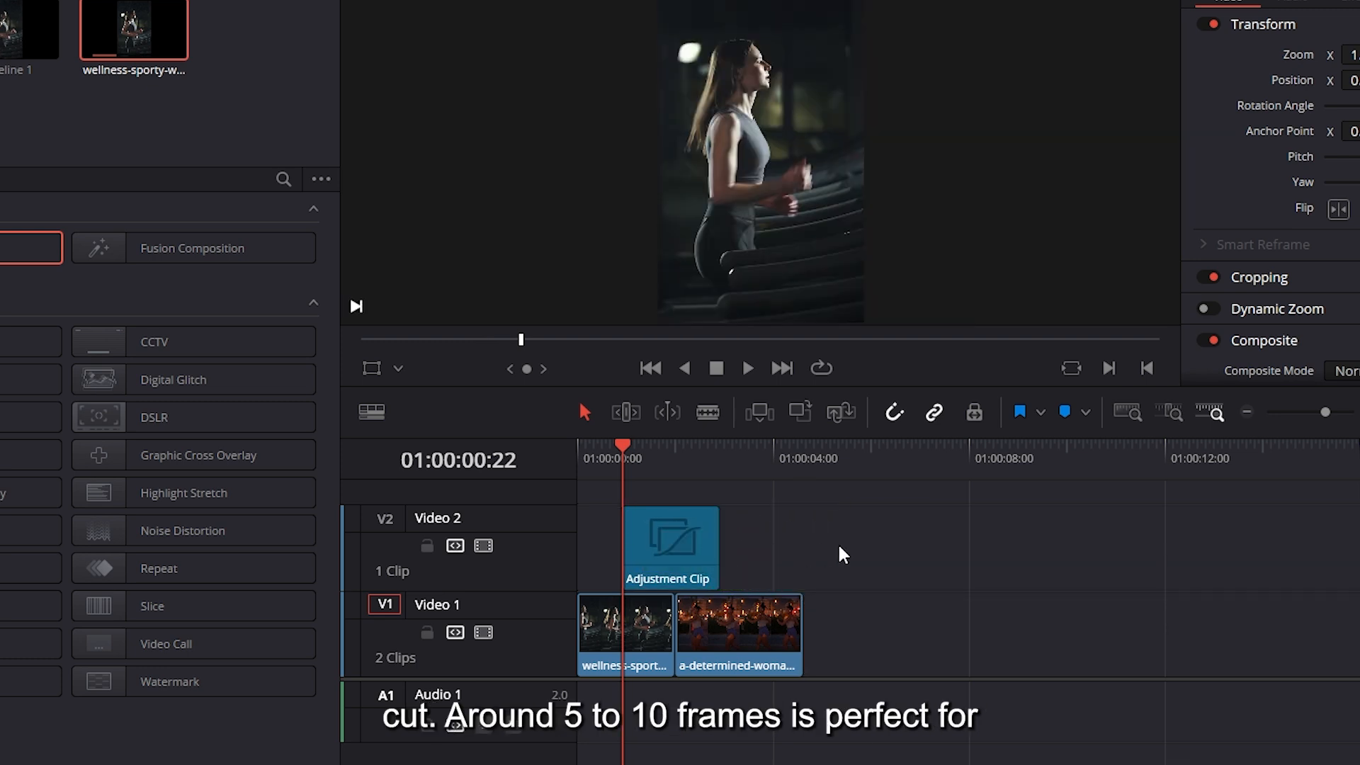
pyautogui.hotkey('ctrl', '=')
pyautogui.moveTo(858, 543); pyautogui.dragTo(867, 542)
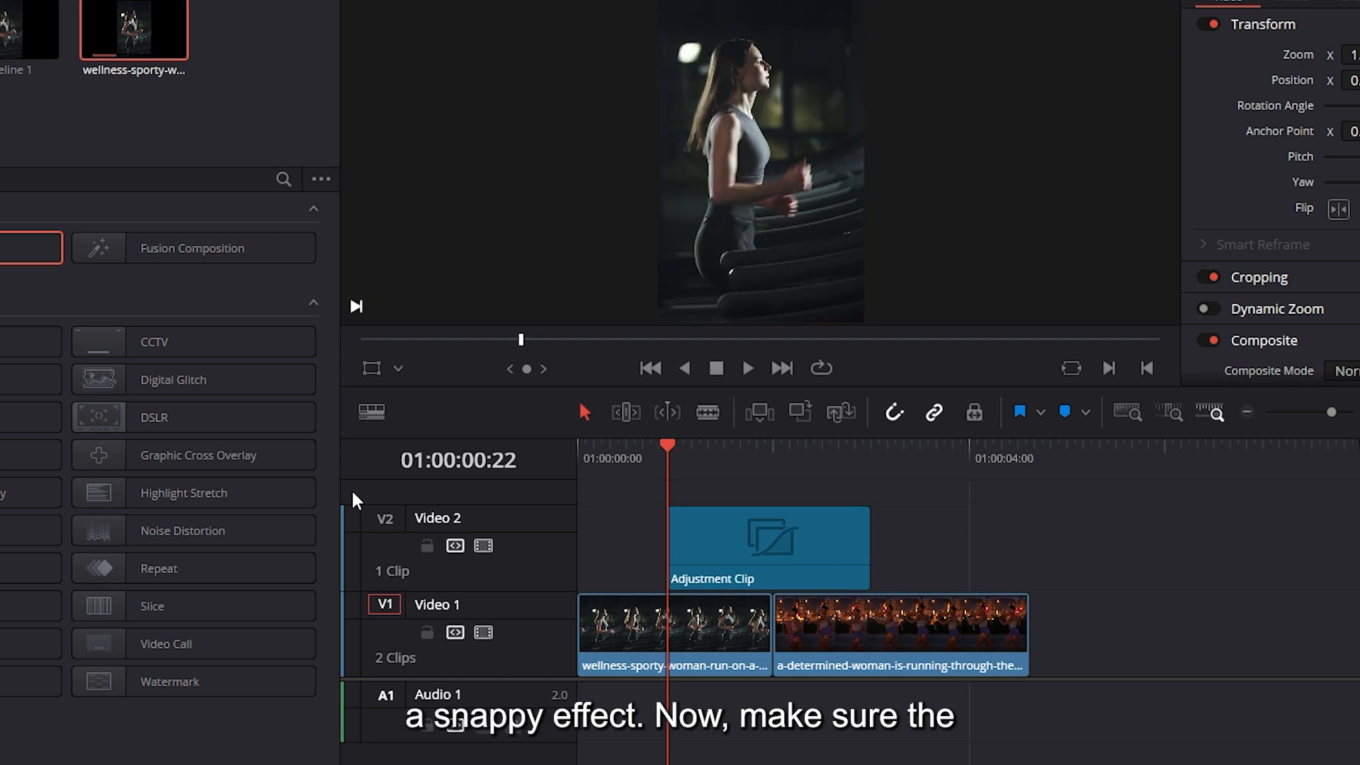
# Brighten the adjustment clip on the Color page by raising its gain to 1.09
pyautogui.click(773, 542)
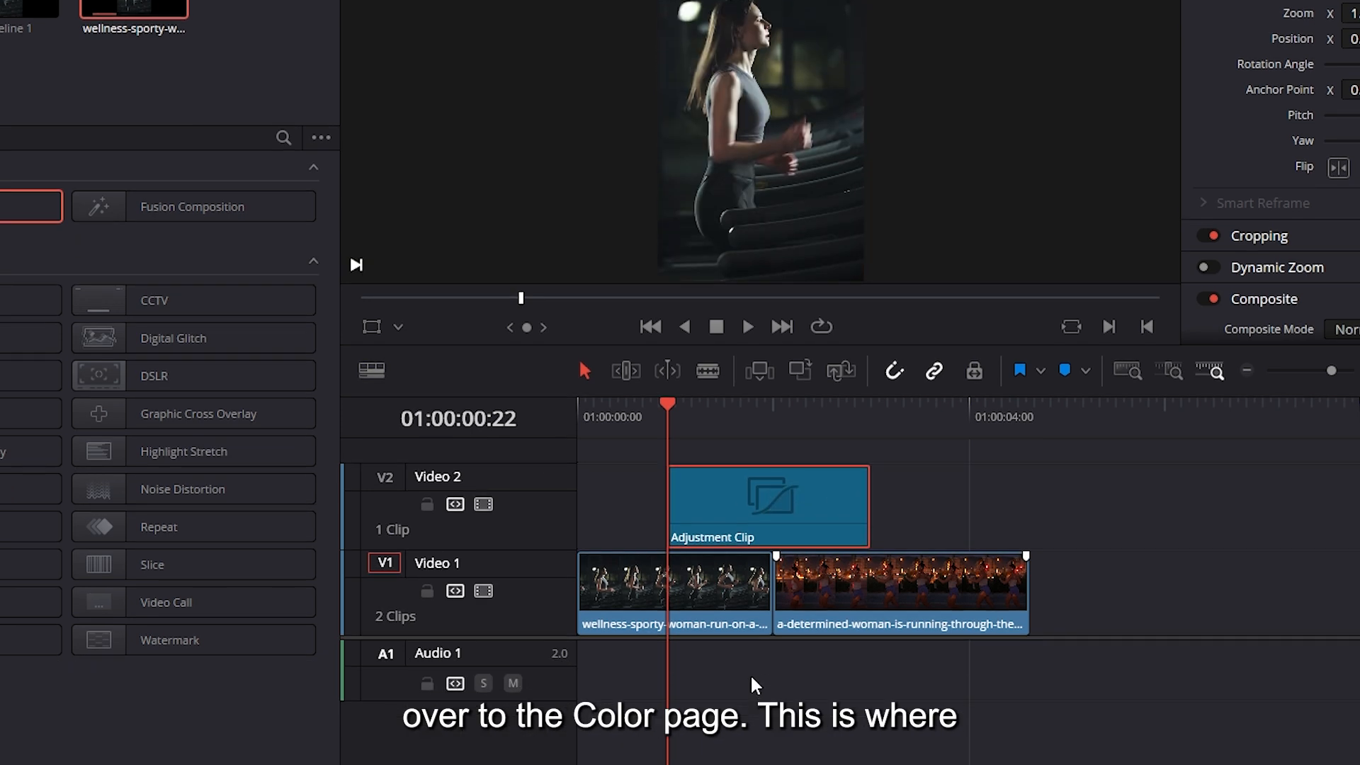
pyautogui.click(749, 743)
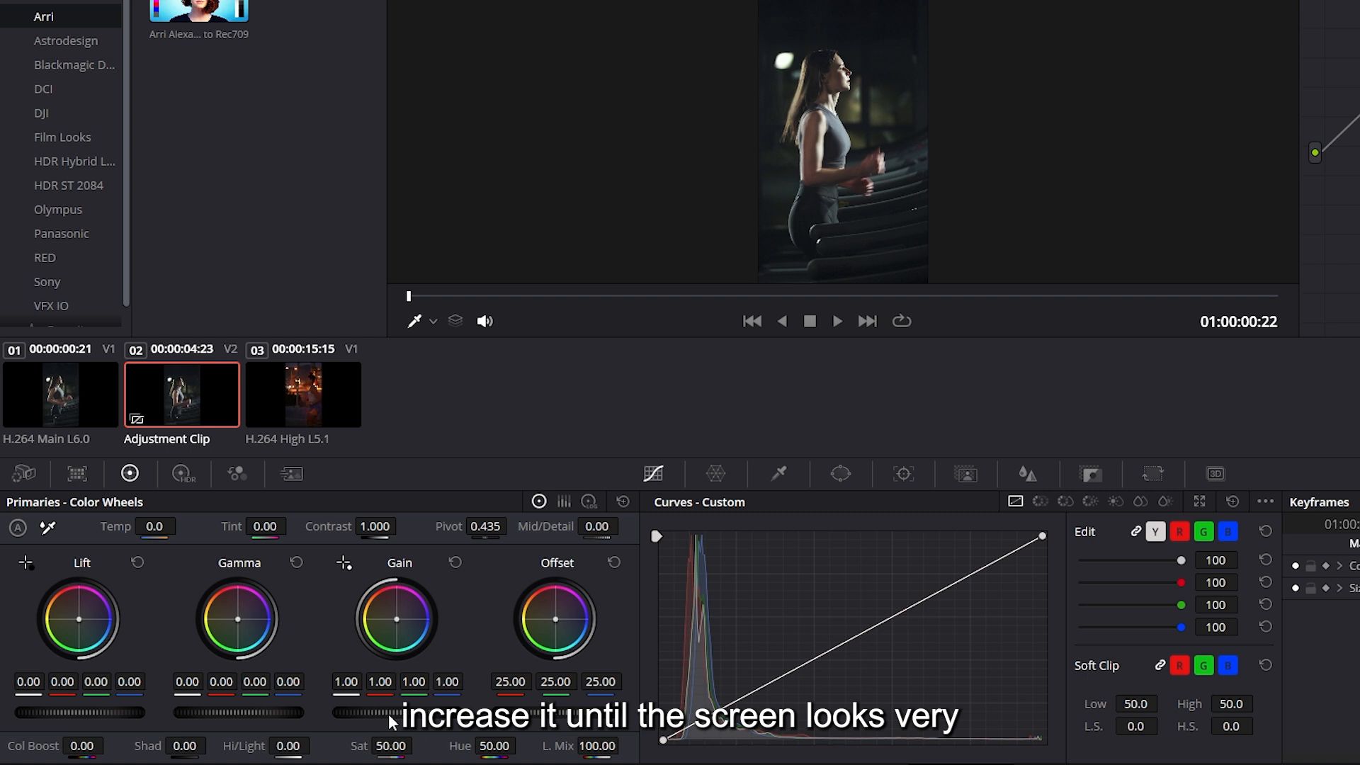
pyautogui.moveTo(377, 711); pyautogui.dragTo(402, 753)
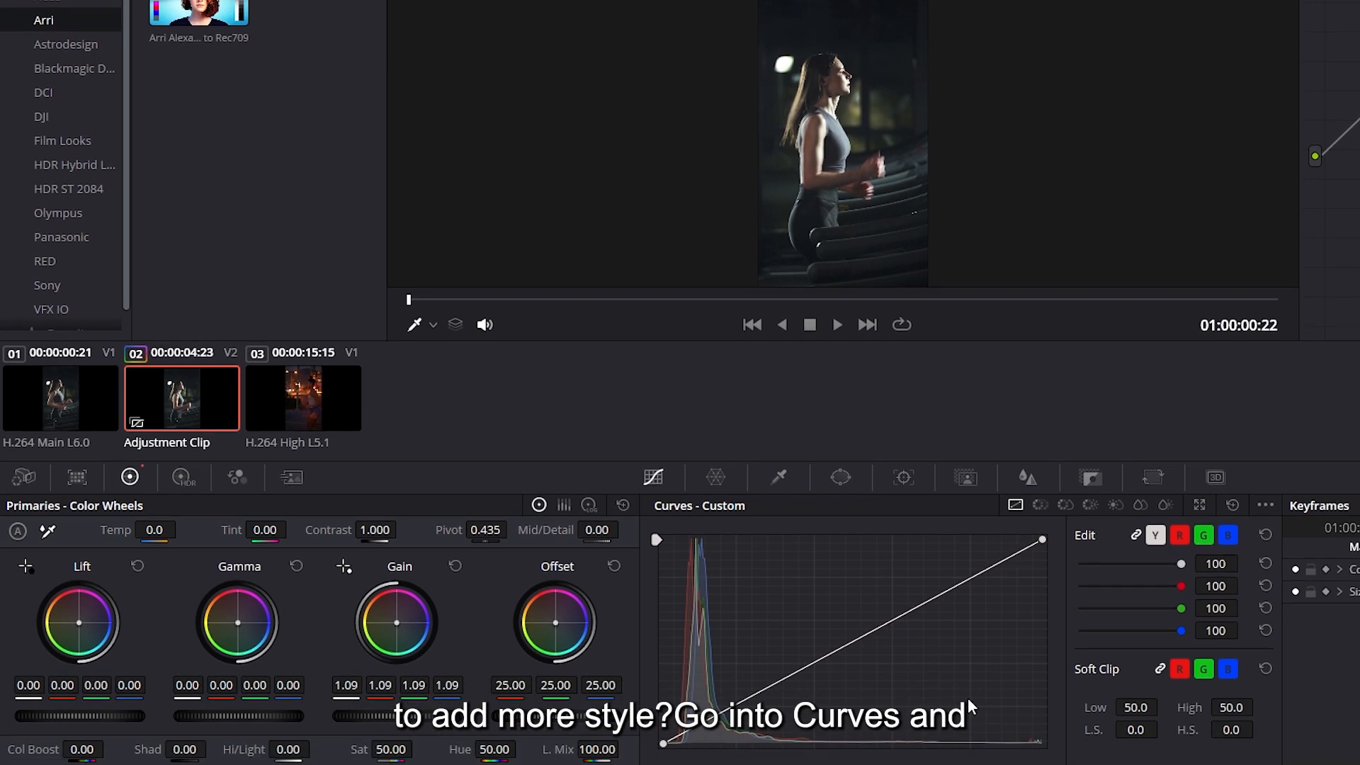
# Shape the adjustment clip's custom curve into an S by raising the highlights and lowering the shadows
pyautogui.moveTo(955, 587); pyautogui.dragTo(930, 557)
pyautogui.moveTo(740, 687); pyautogui.dragTo(755, 703)
pyautogui.moveTo(930, 558)
pyautogui.mouseDown()
pyautogui.moveTo(900, 550)
pyautogui.moveTo(915, 538)
pyautogui.moveTo(920, 556)
pyautogui.mouseUp()
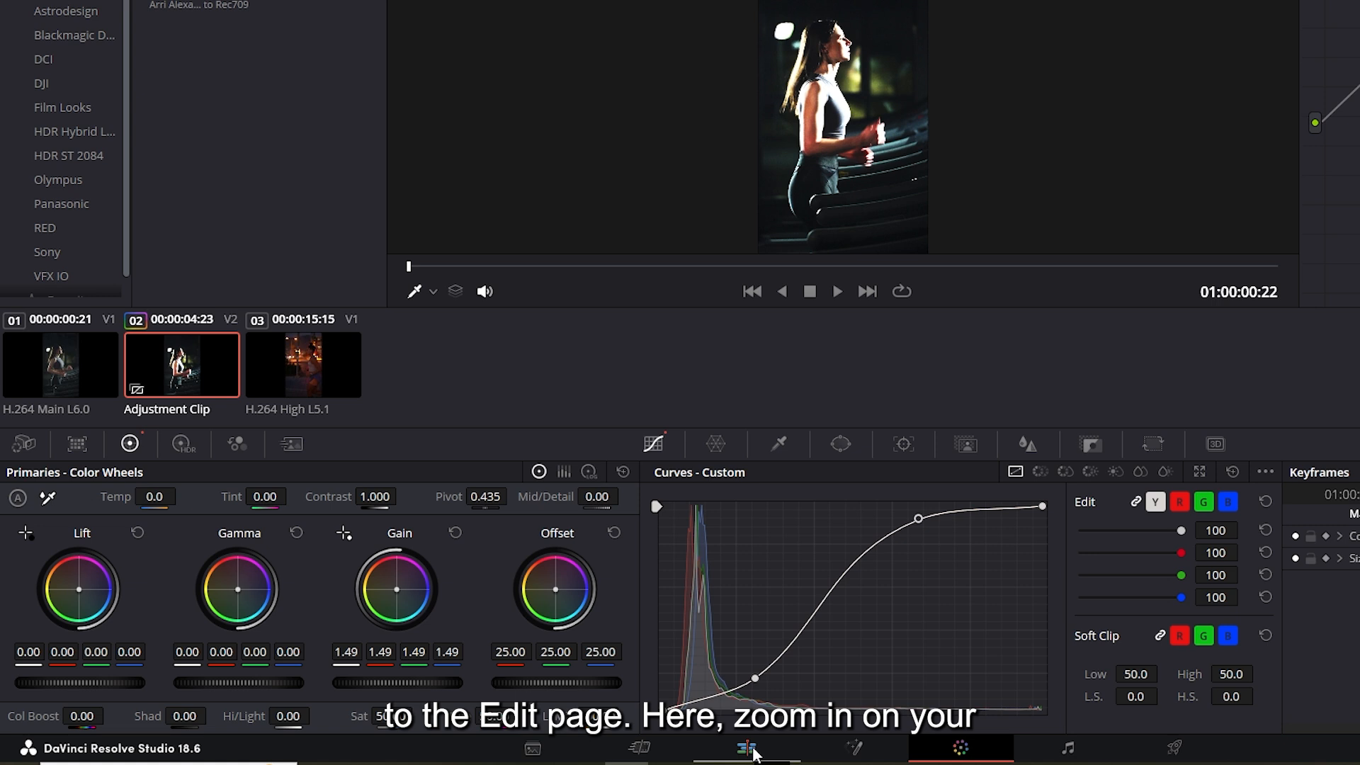
# Return to the Edit page and add a fade-out and a 13-frame fade-in to the adjustment clip
pyautogui.click(749, 749)
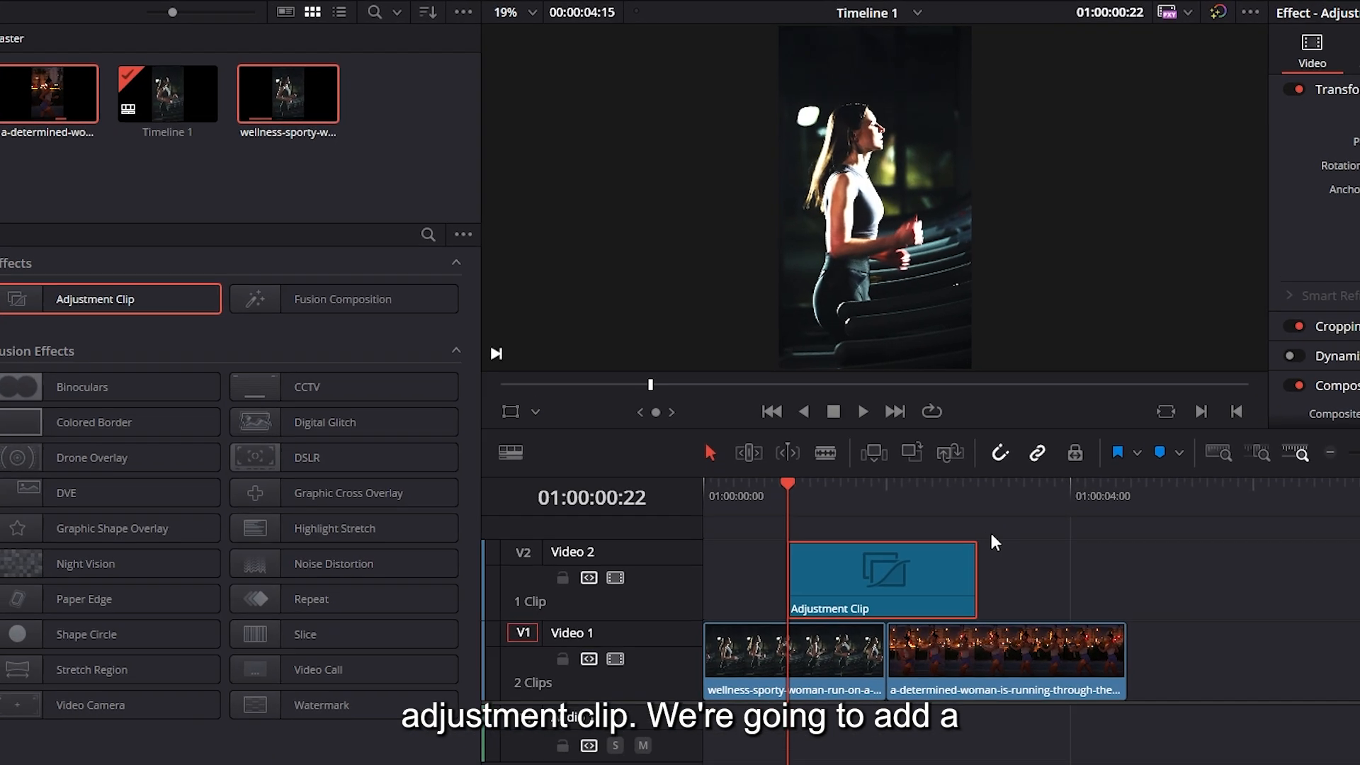
pyautogui.moveTo(996, 591); pyautogui.dragTo(909, 599)
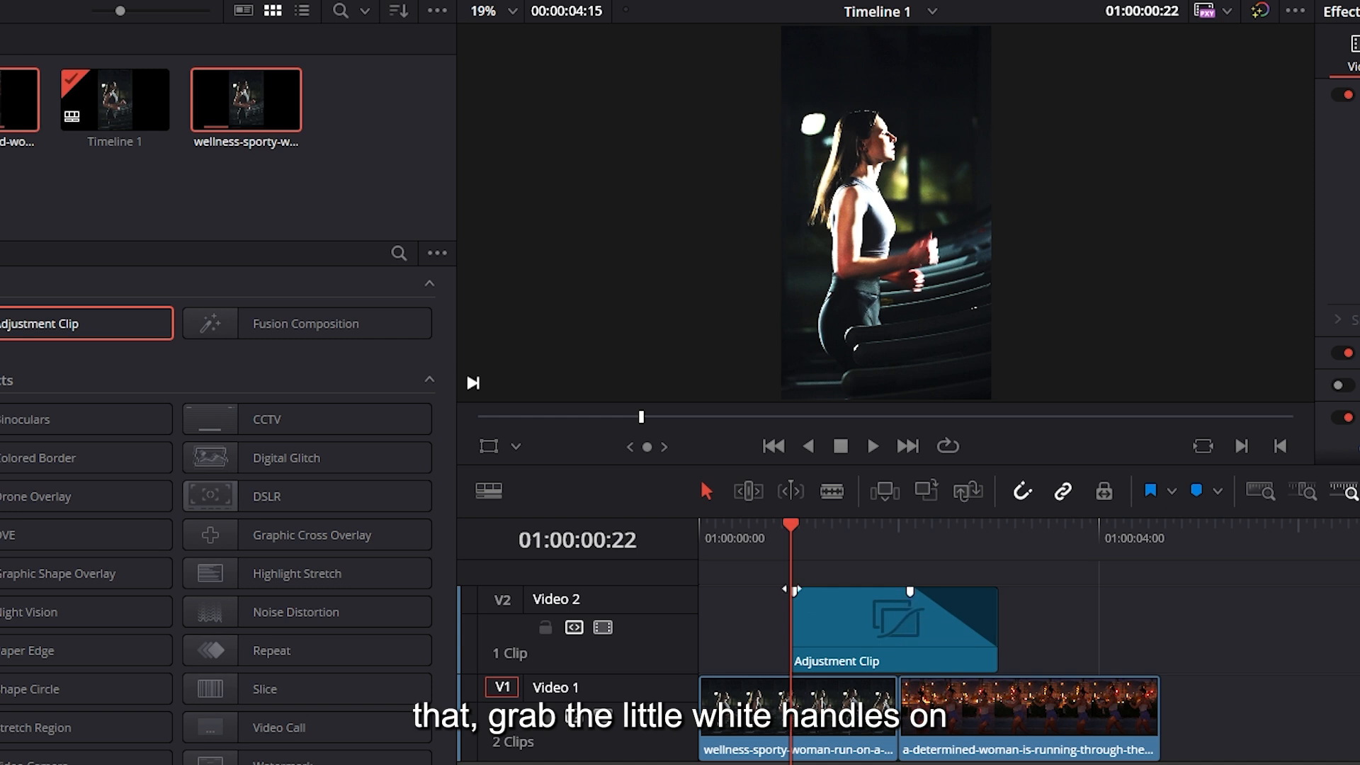
pyautogui.moveTo(799, 592); pyautogui.dragTo(846, 592)
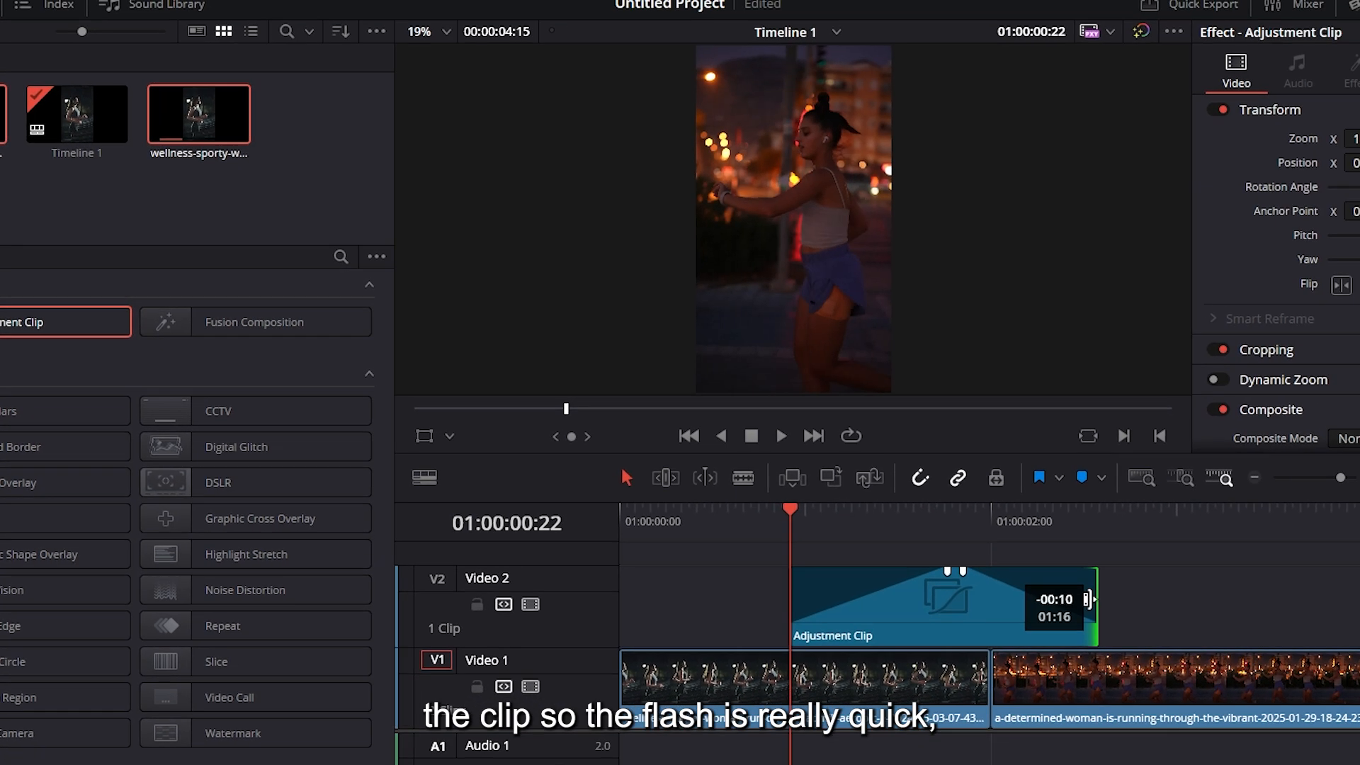
# Shorten the adjustment clip at both ends so it is centred over the cut, and play back the flash transition
pyautogui.moveTo(1229, 623); pyautogui.dragTo(1187, 624)
pyautogui.moveTo(884, 621); pyautogui.dragTo(933, 621)
pyautogui.moveTo(721, 571); pyautogui.dragTo(825, 547)
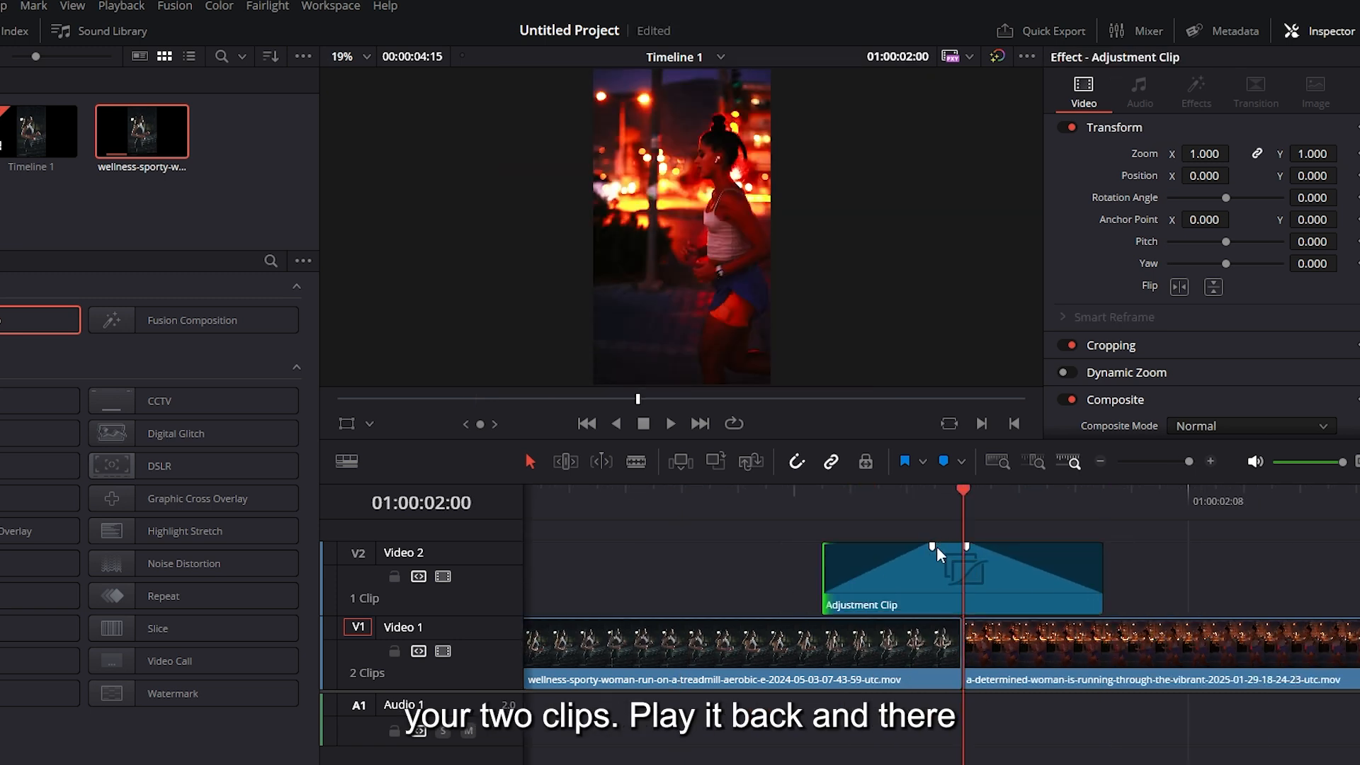
pyautogui.moveTo(922, 512); pyautogui.dragTo(659, 512)
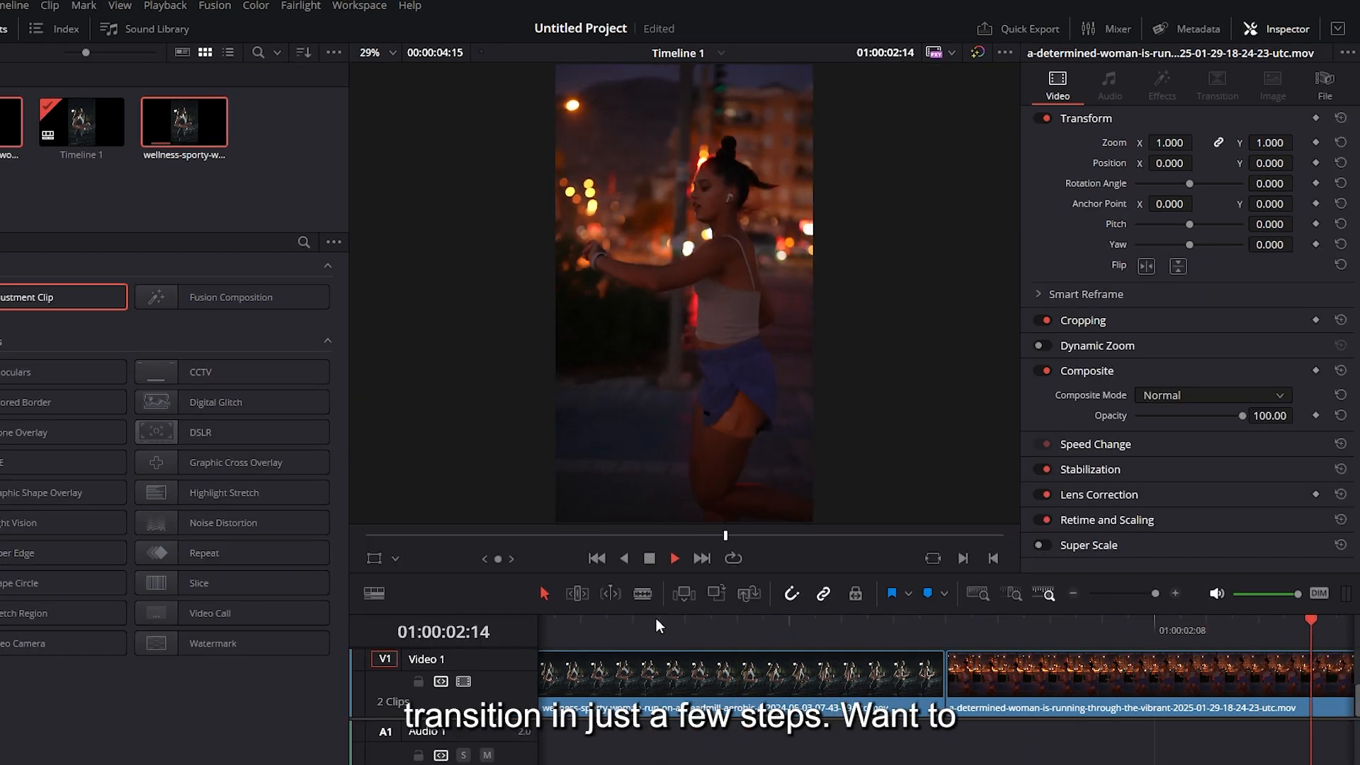
pyautogui.press('space')
# Duplicate the adjustment clip on Video 2 to the end of the second running clip and play back the result
pyautogui.moveTo(666, 612); pyautogui.dragTo(667, 415)
pyautogui.hotkey('shift', 'z')
pyautogui.click(700, 495)
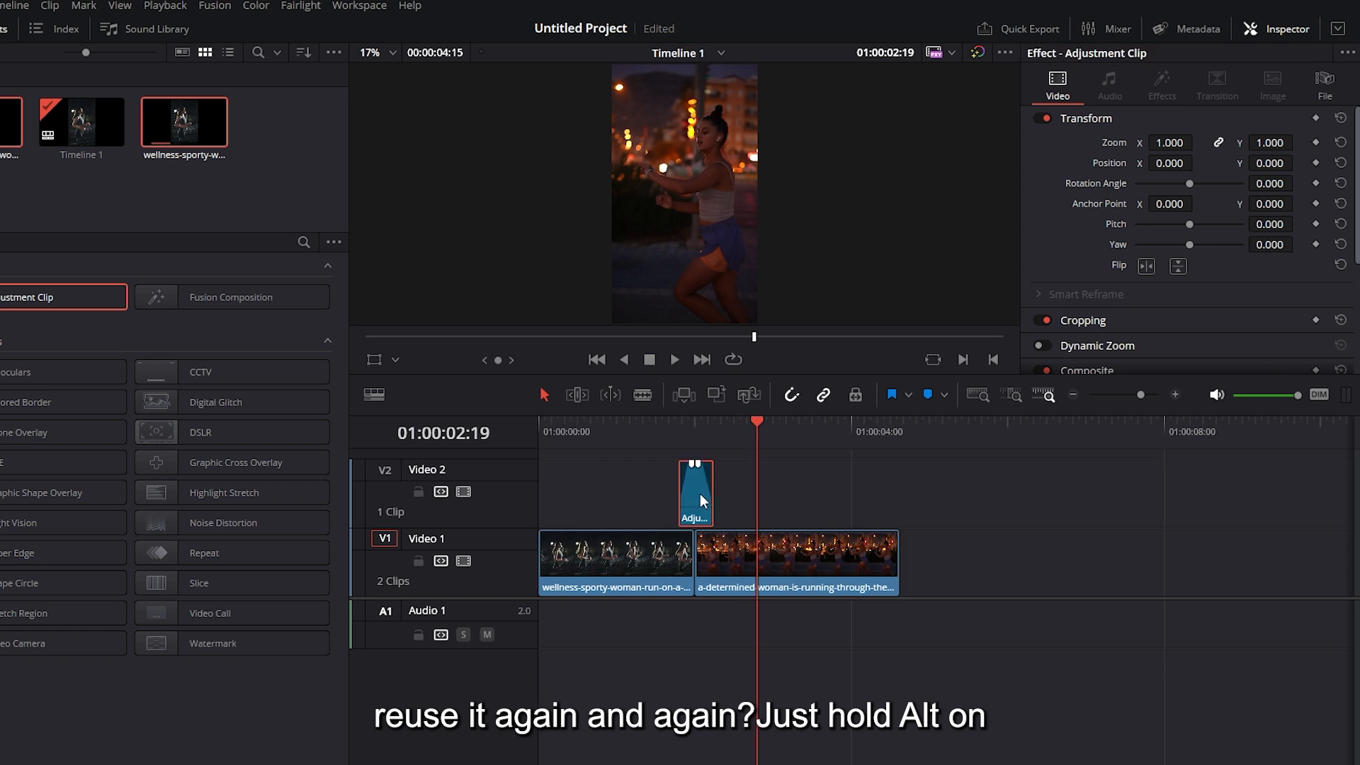
pyautogui.press('alt')
pyautogui.moveTo(700, 495); pyautogui.dragTo(891, 490)
pyautogui.click(851, 431)
pyautogui.press('space')
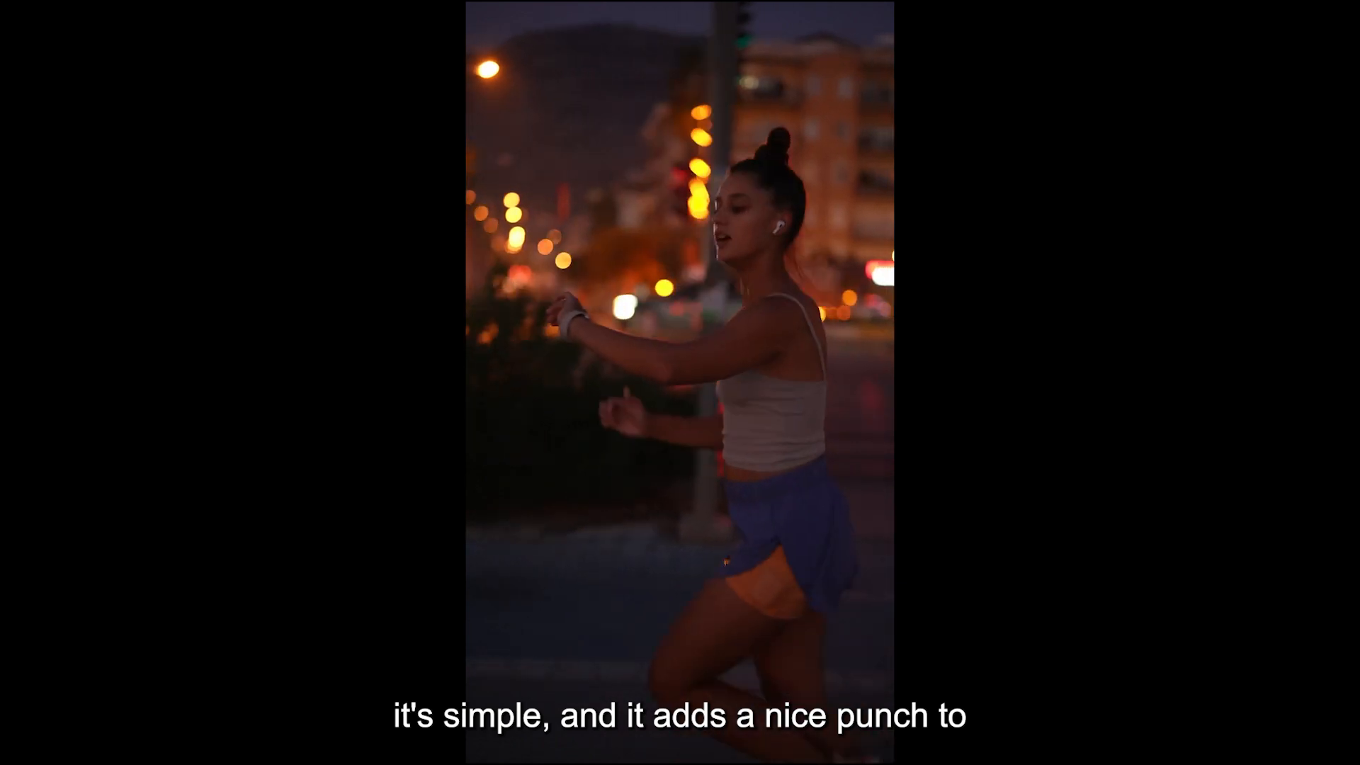